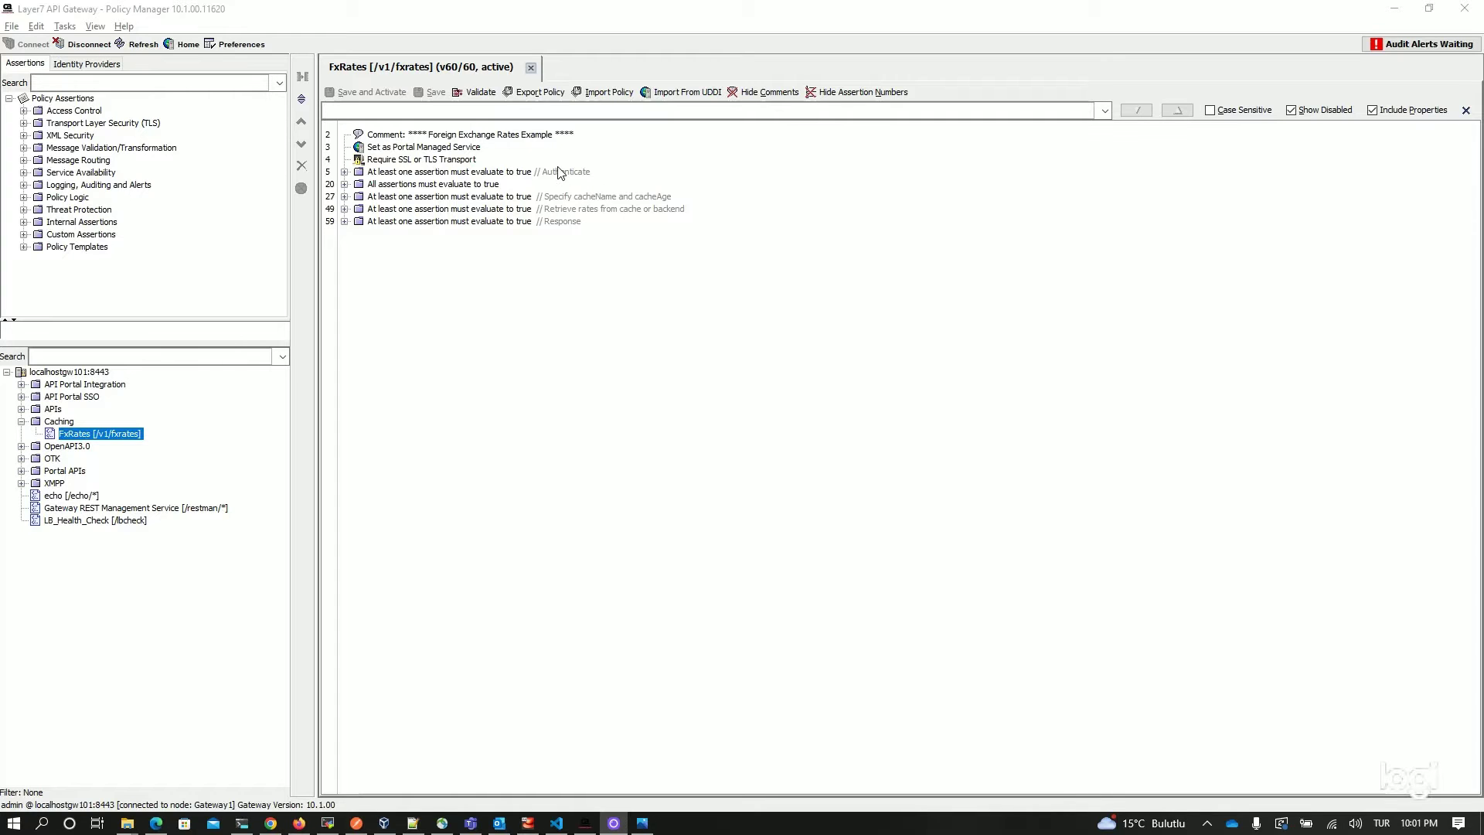
double_click(559, 172)
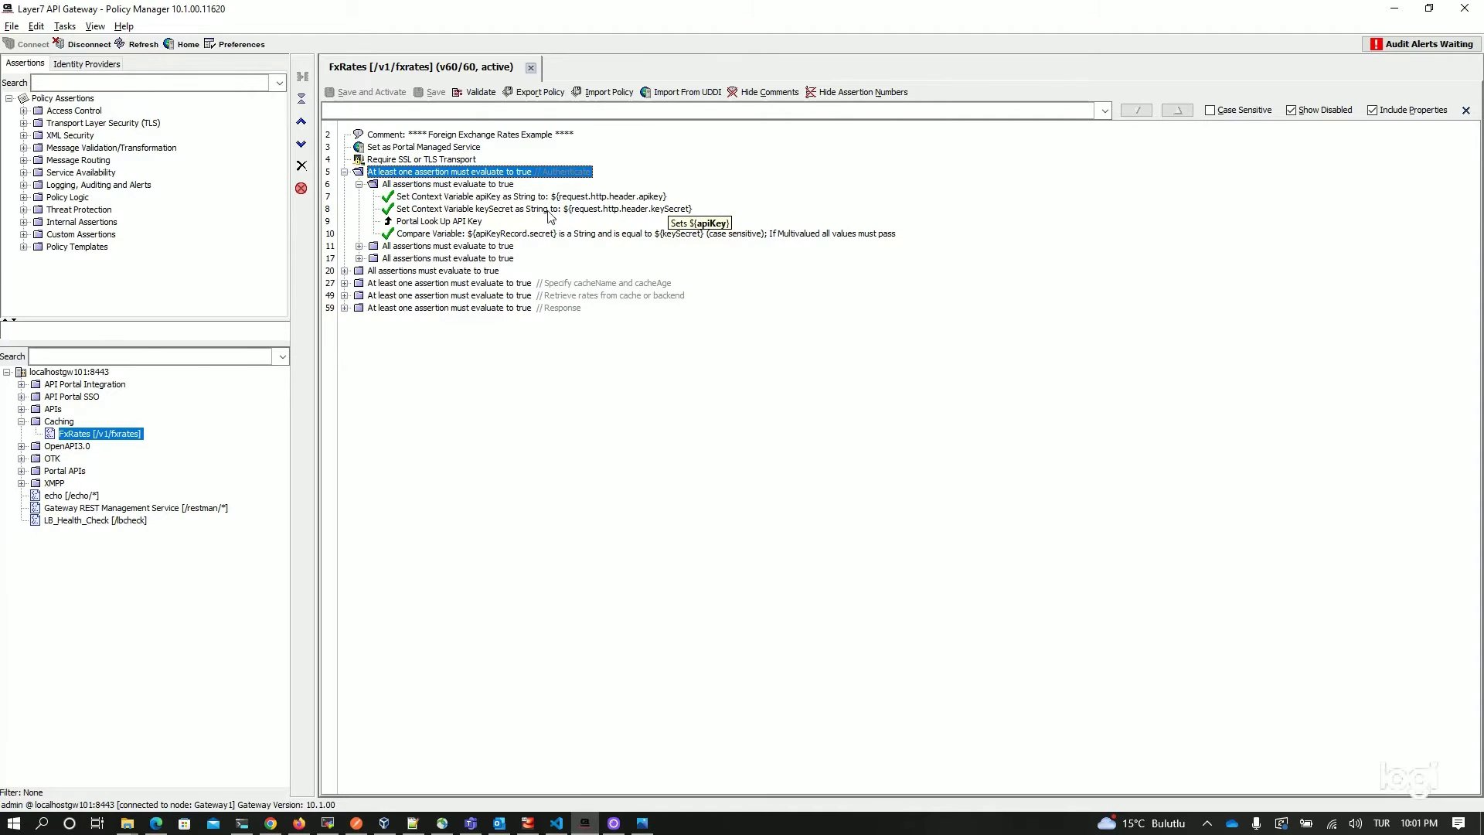
key(Left)
double_click(456, 185)
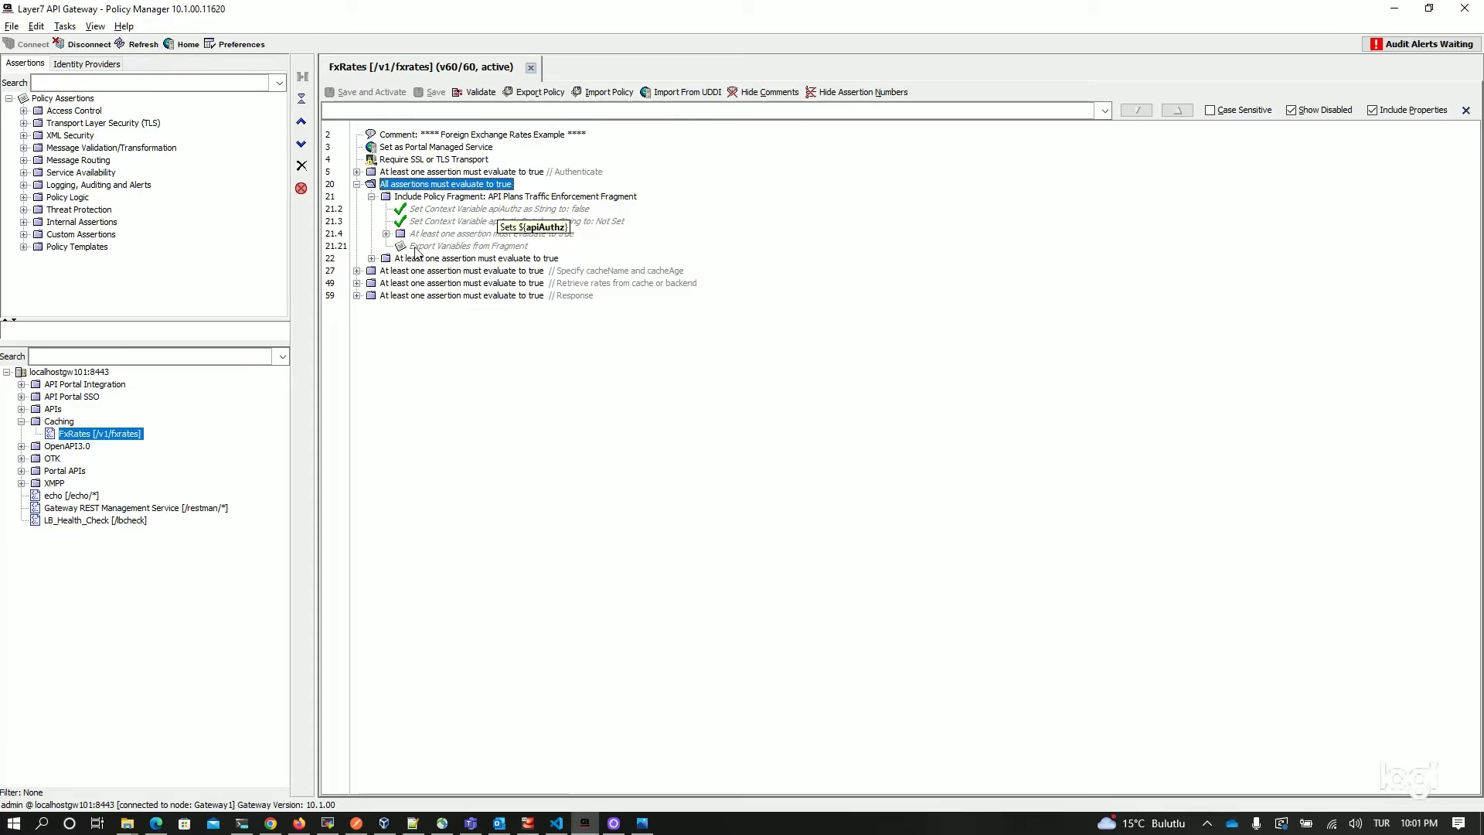
key(Left)
click(599, 196)
key(Right)
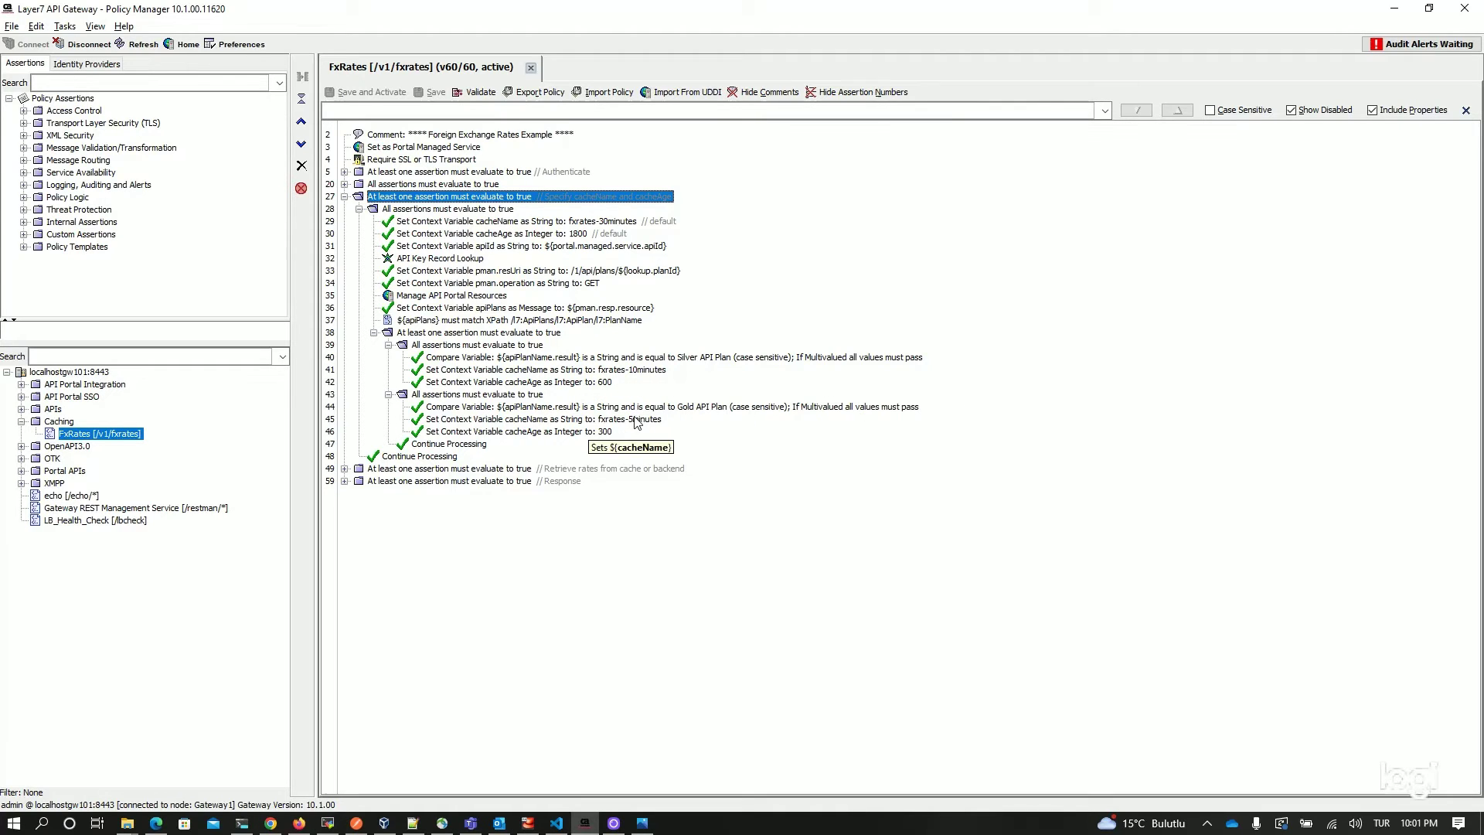
- Expand the retrieve-from-cache block and review its Look Up in Cache settings for fxRatesCache
double_click(379, 196)
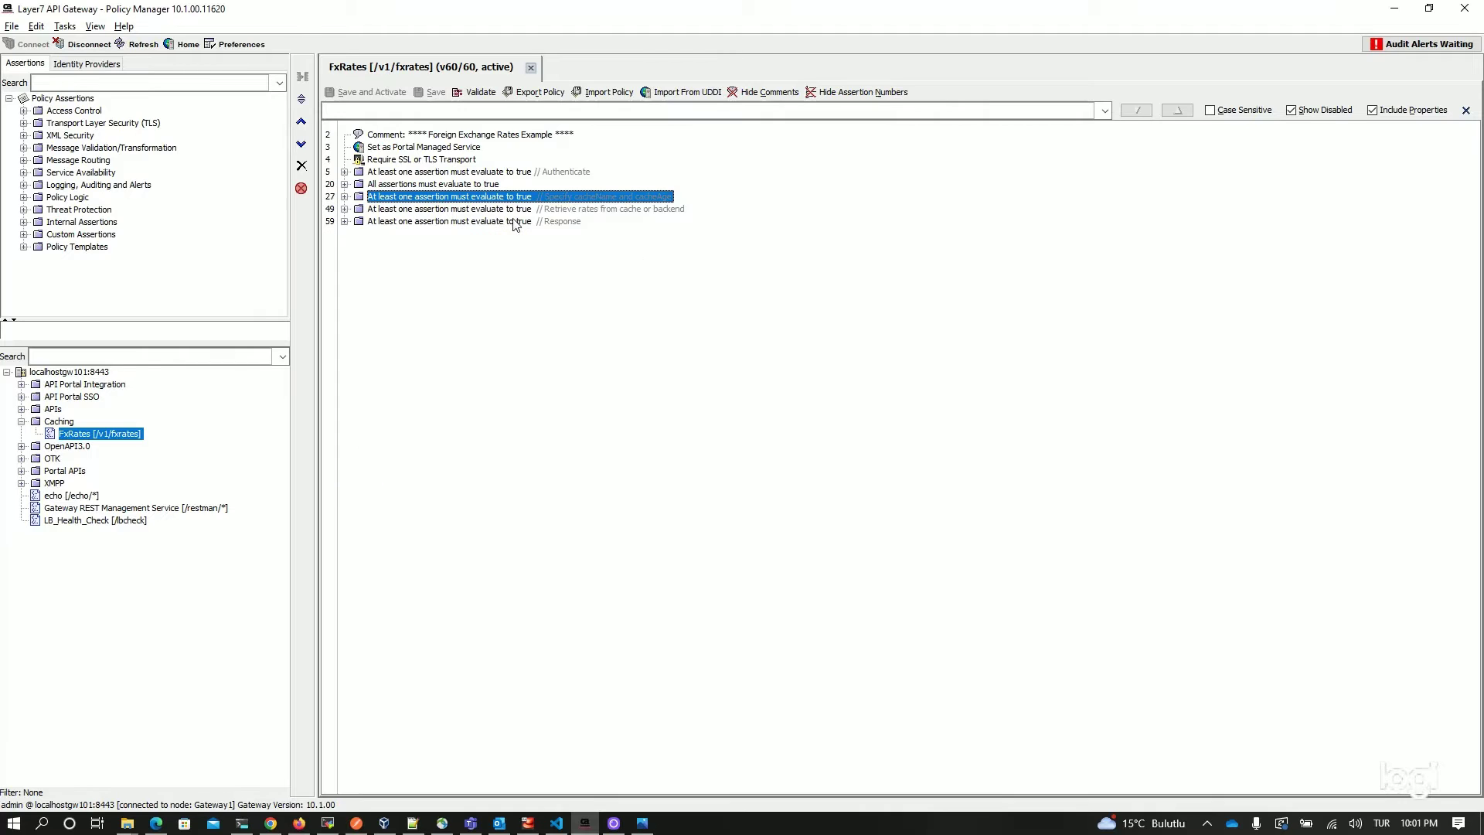
double_click(508, 210)
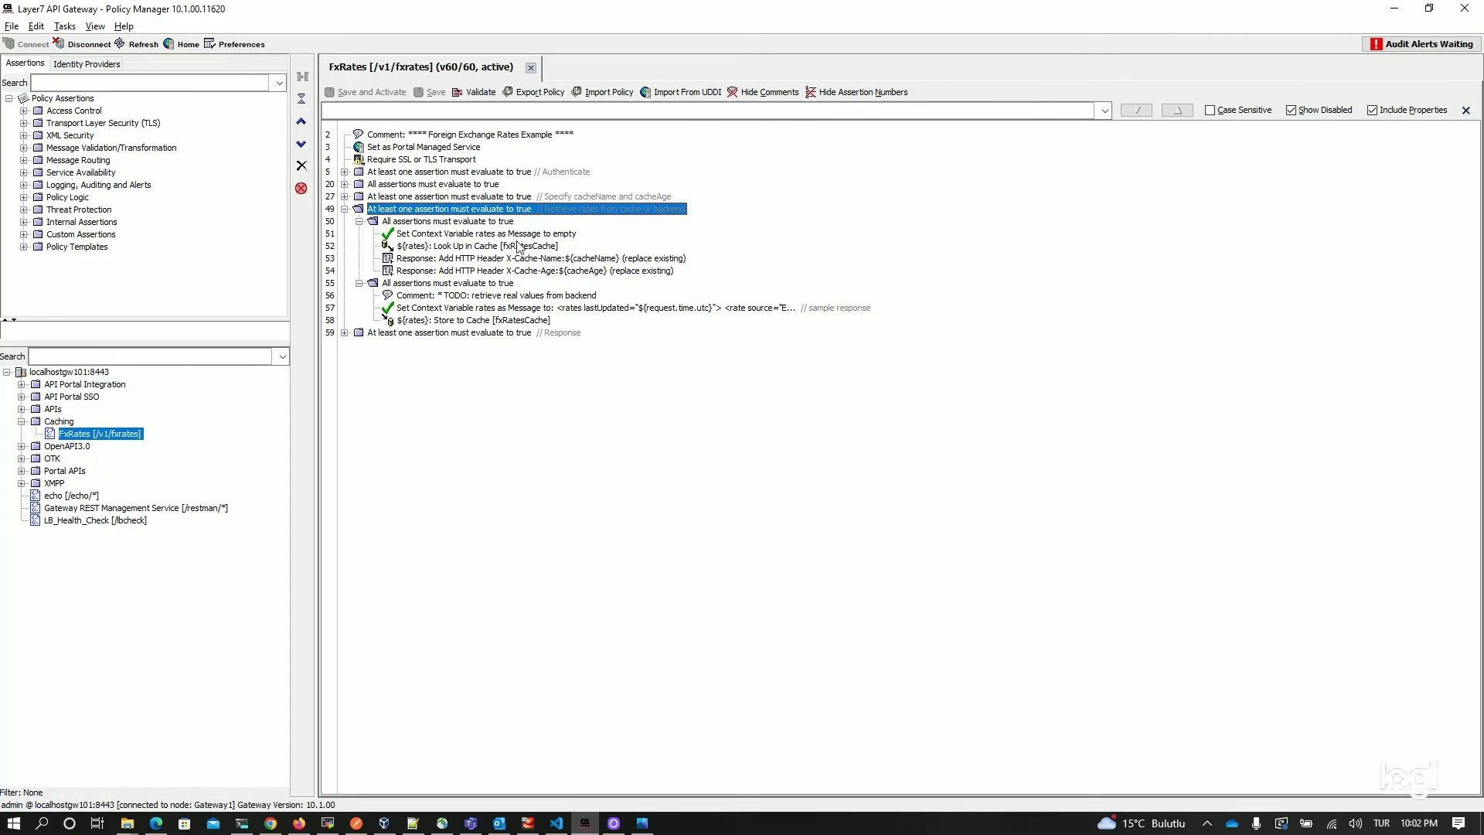
double_click(471, 248)
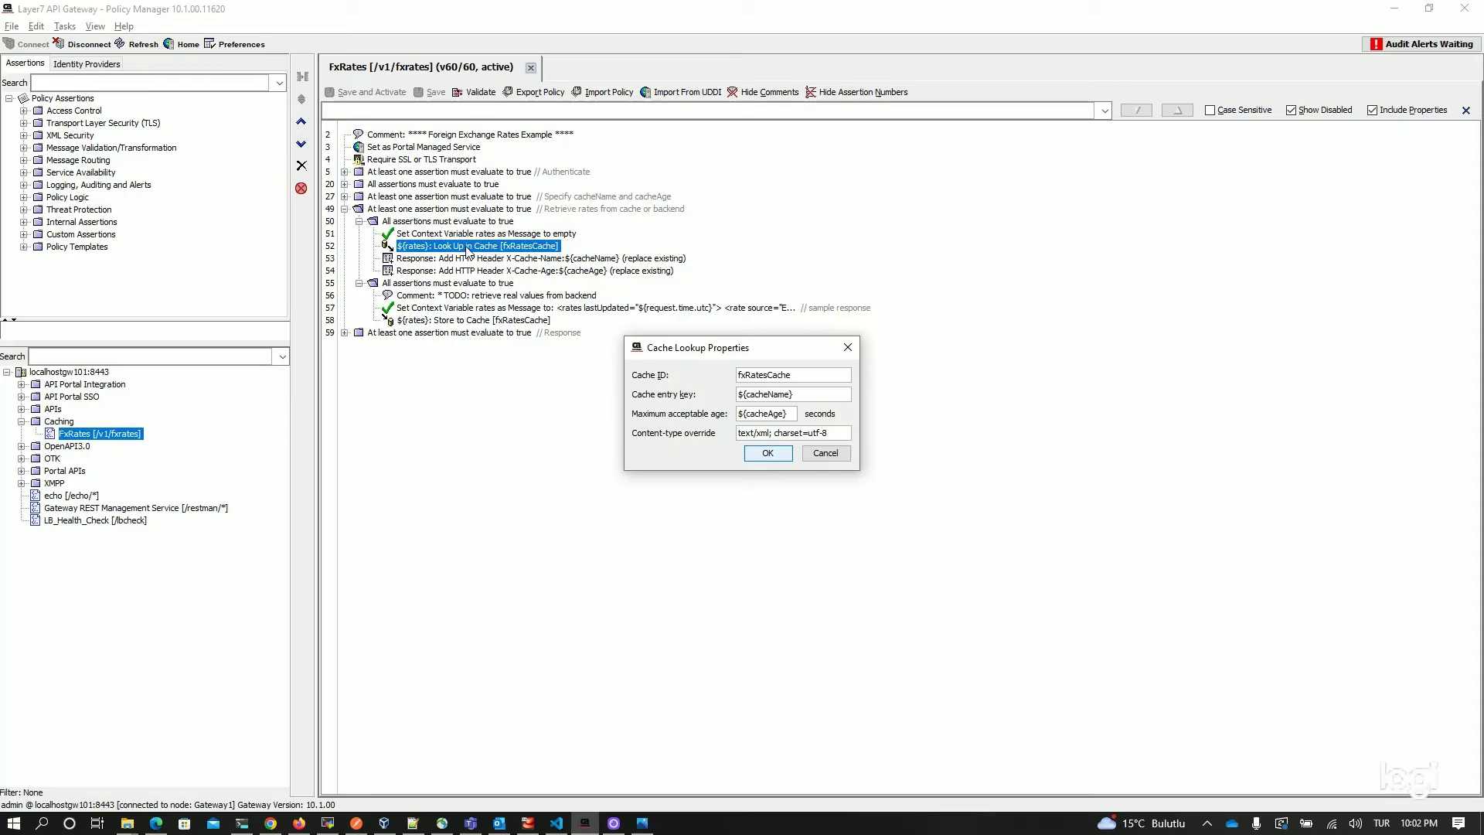
click(848, 348)
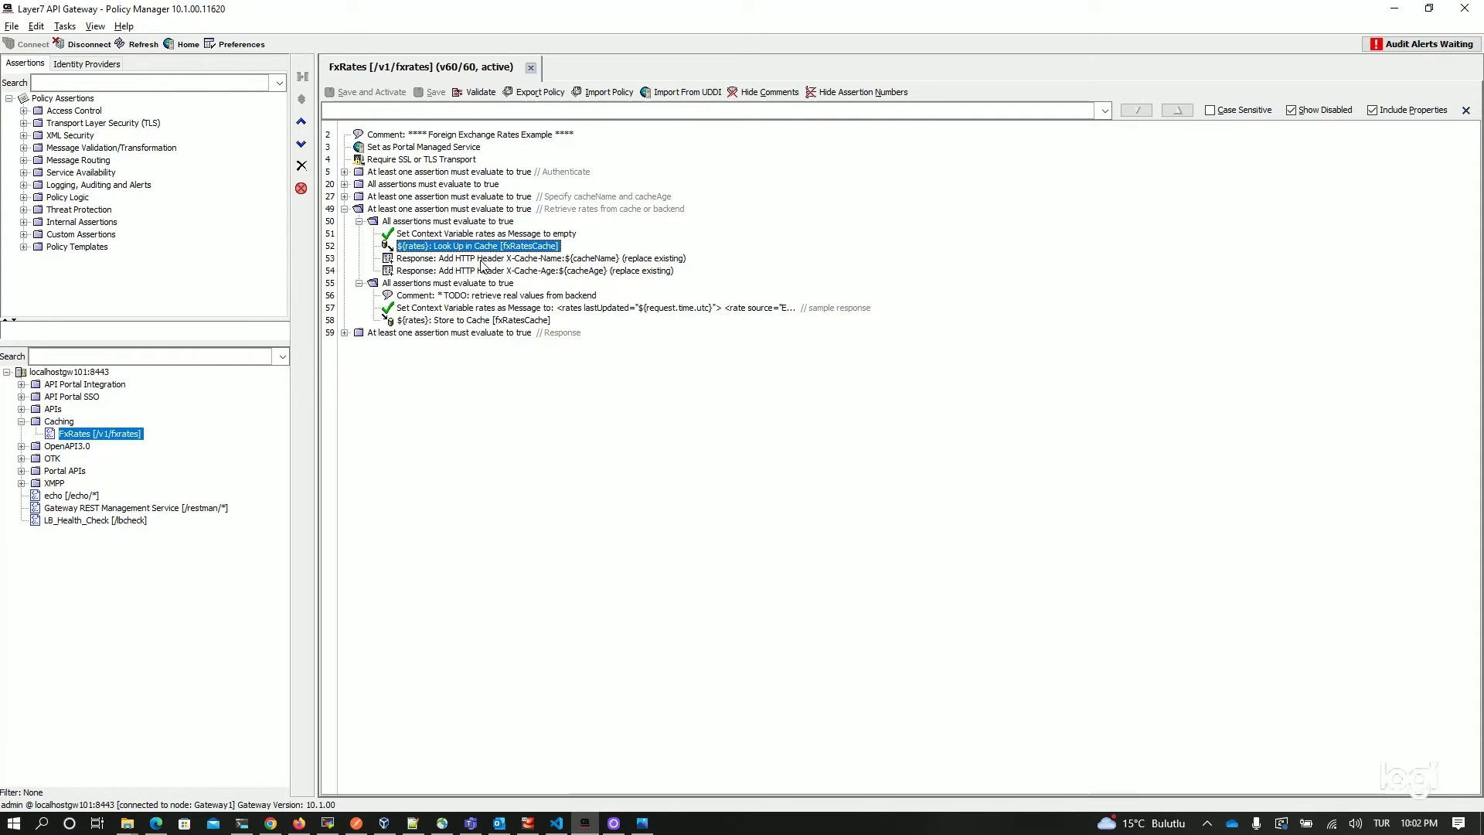
- Review the X-Cache-Name and X-Cache-Age Add HTTP Header assertions without changing them
double_click(564, 259)
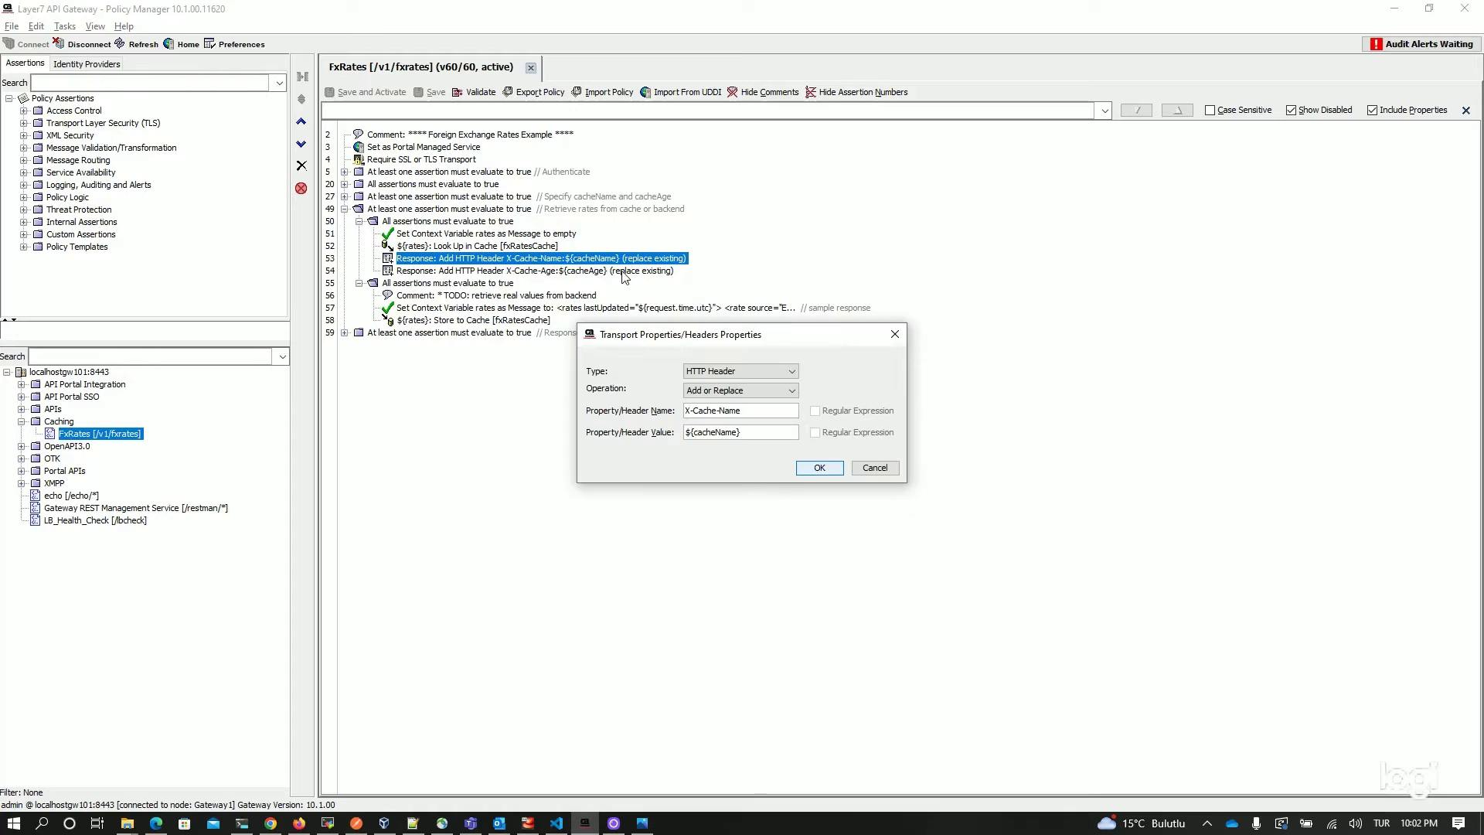
click(869, 467)
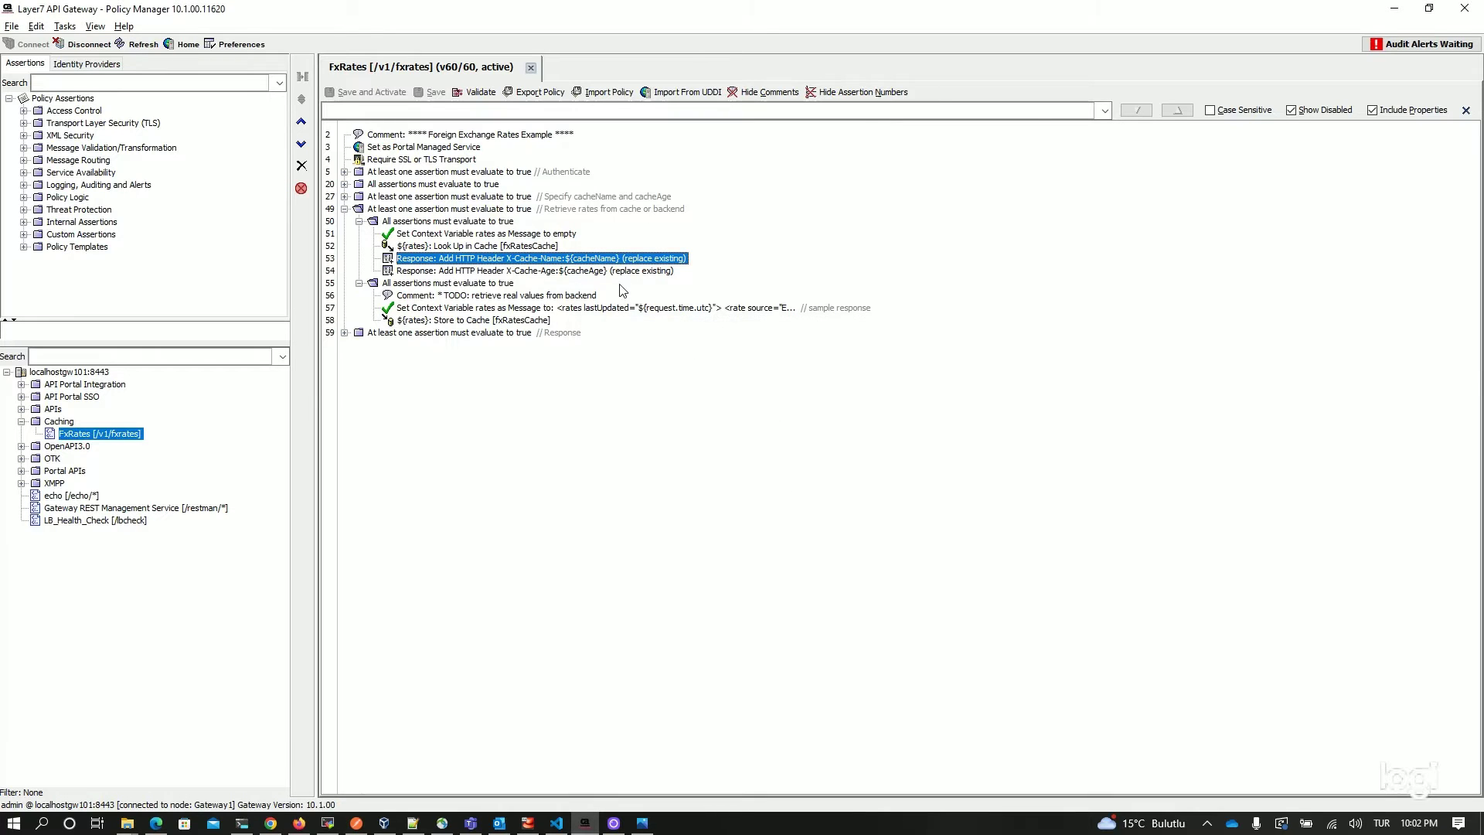
double_click(604, 271)
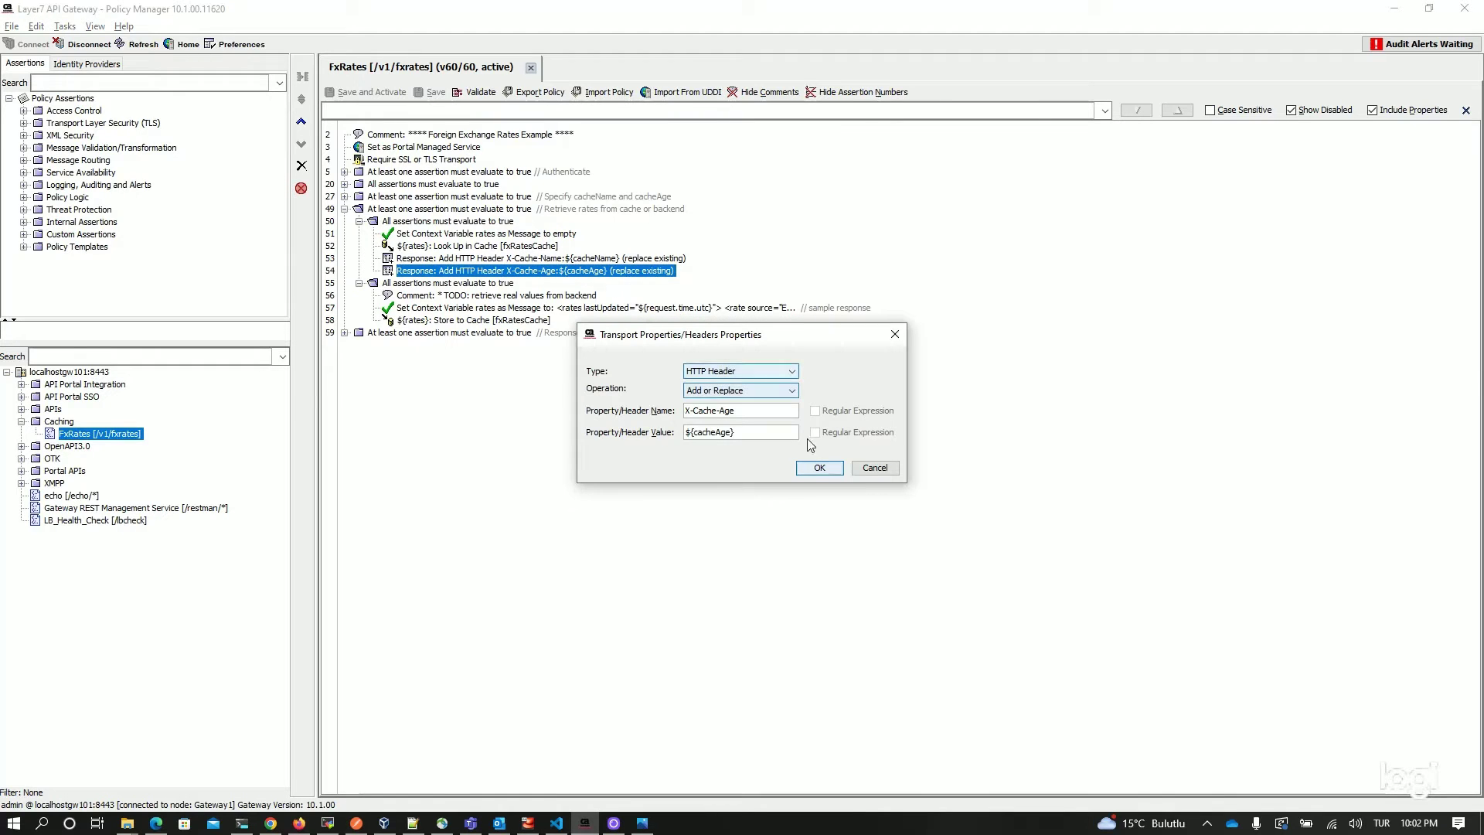
click(874, 468)
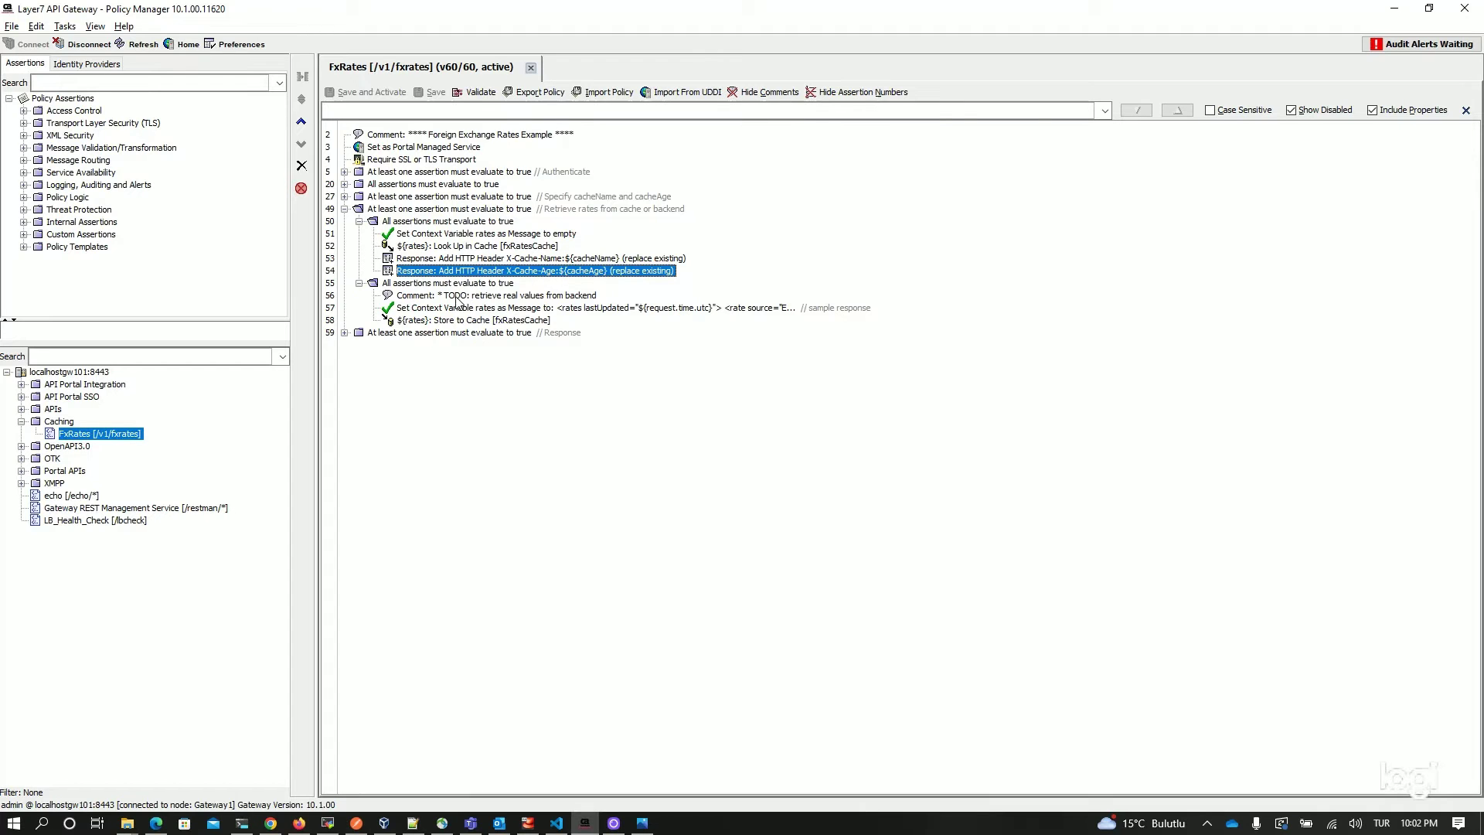
- Inspect the sample rates XML in the backend branch's message assertion, leaving it unchanged
click(496, 297)
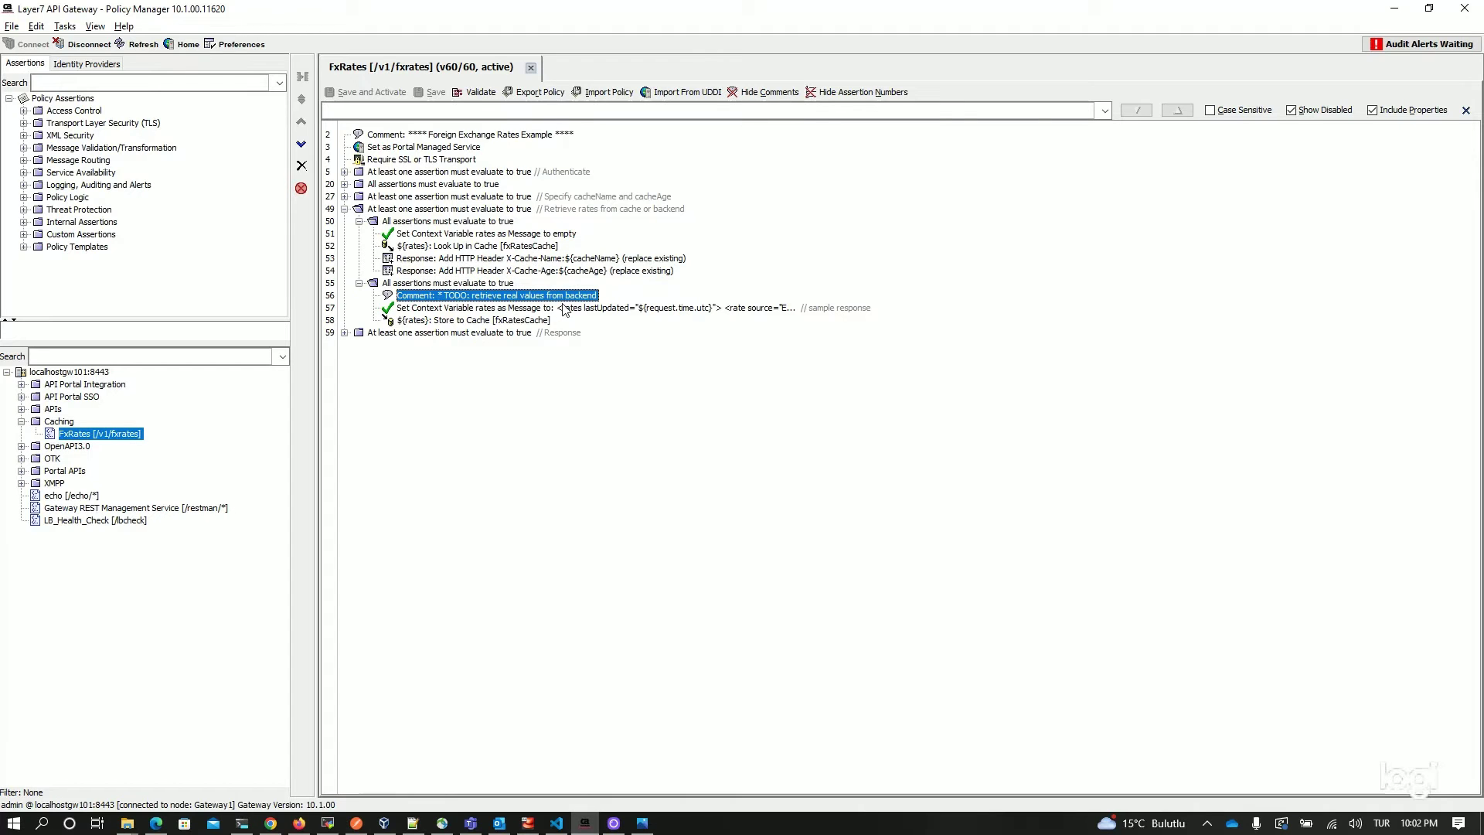
click(503, 309)
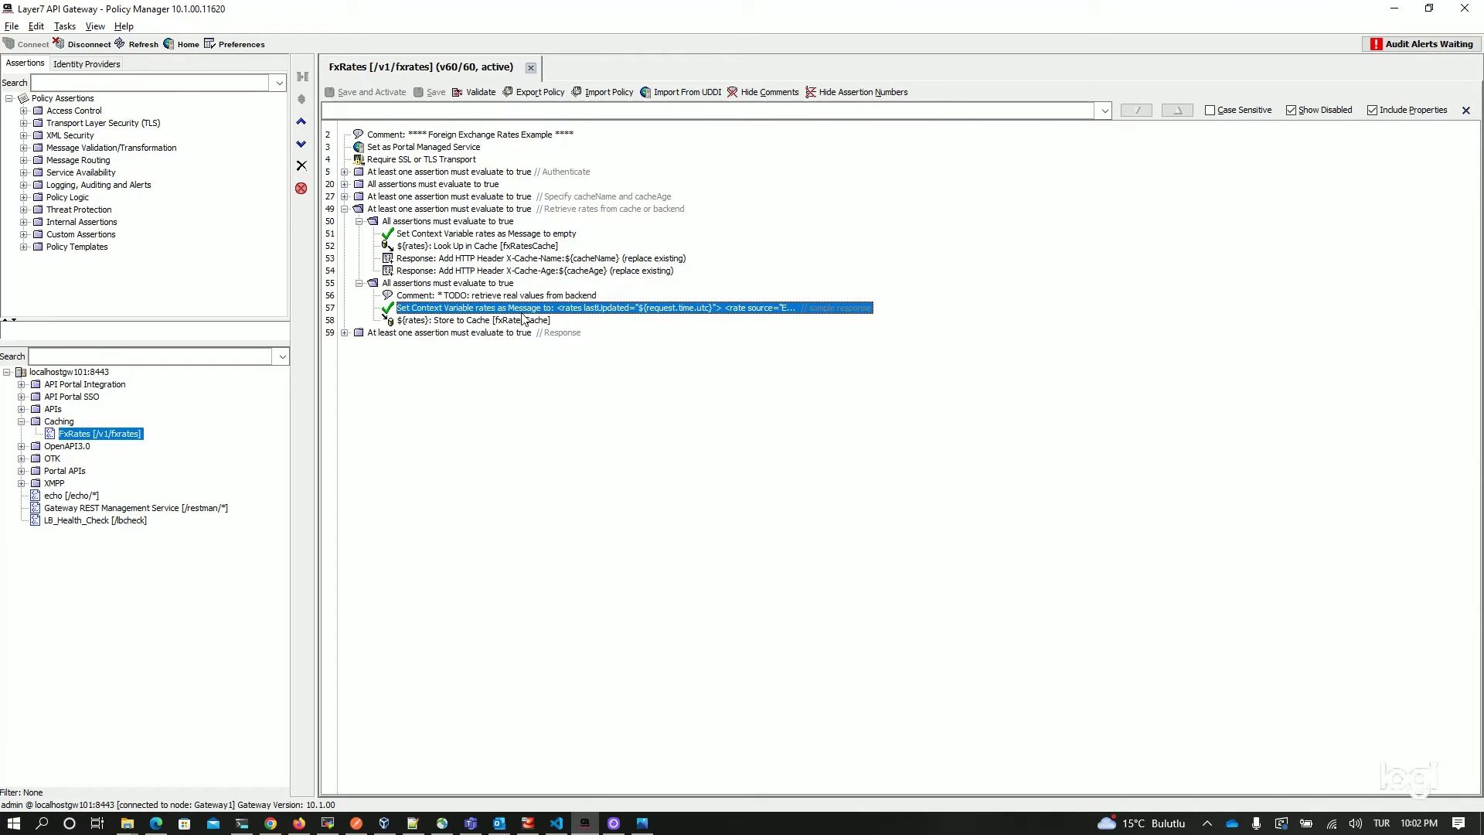
double_click(514, 309)
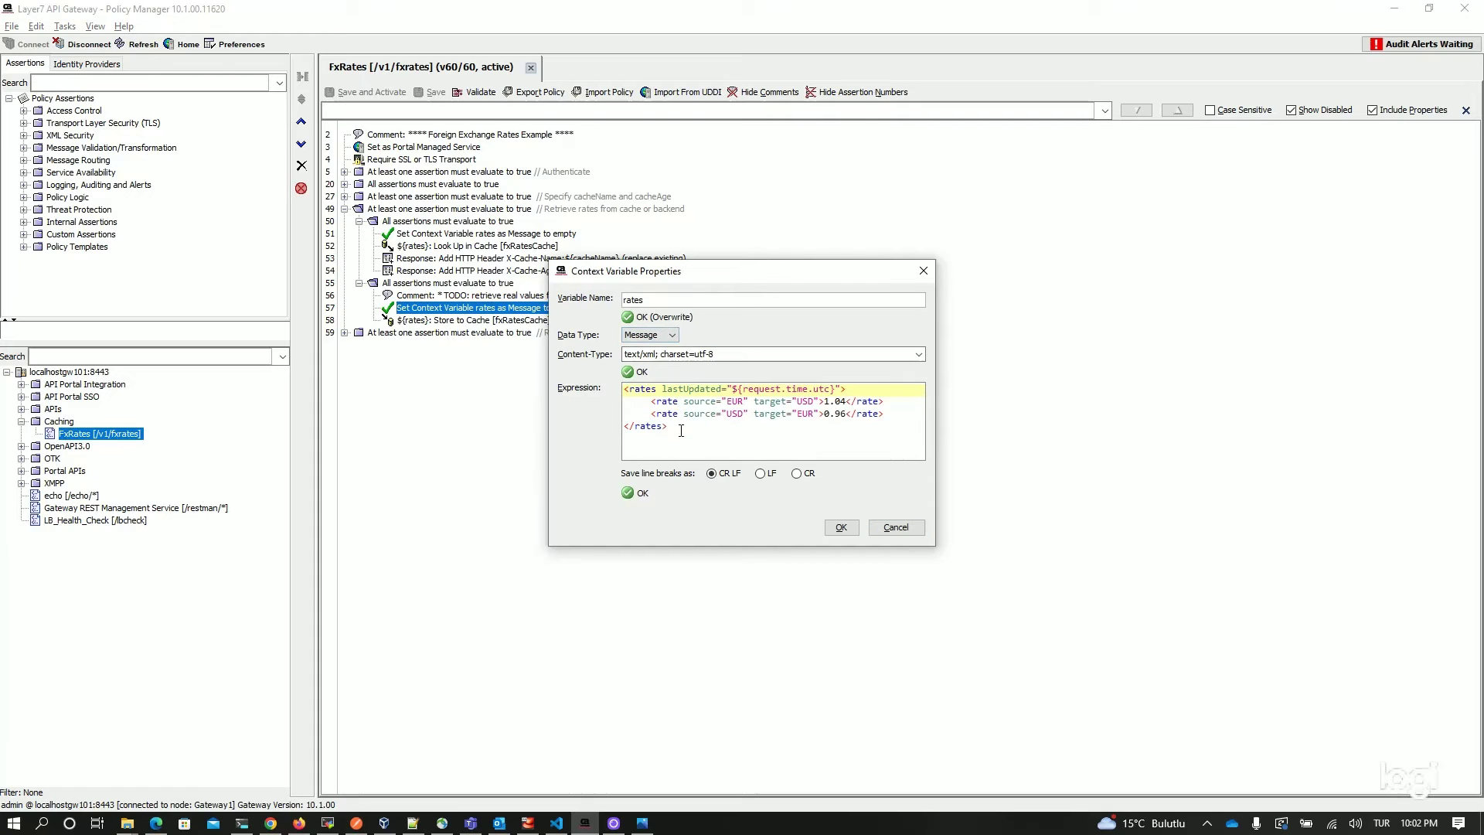
drag(680, 431, 605, 391)
click(705, 433)
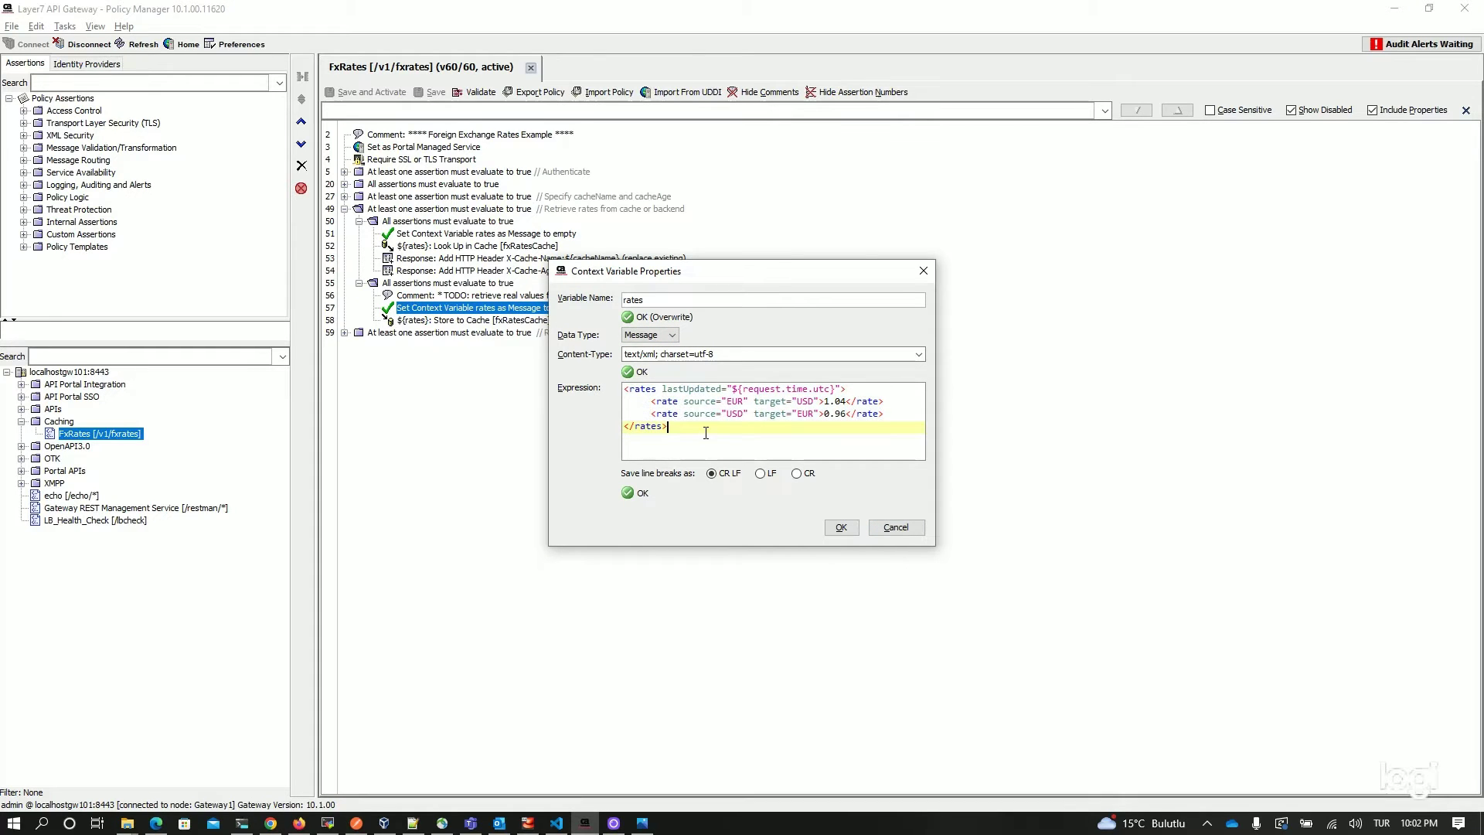
click(895, 528)
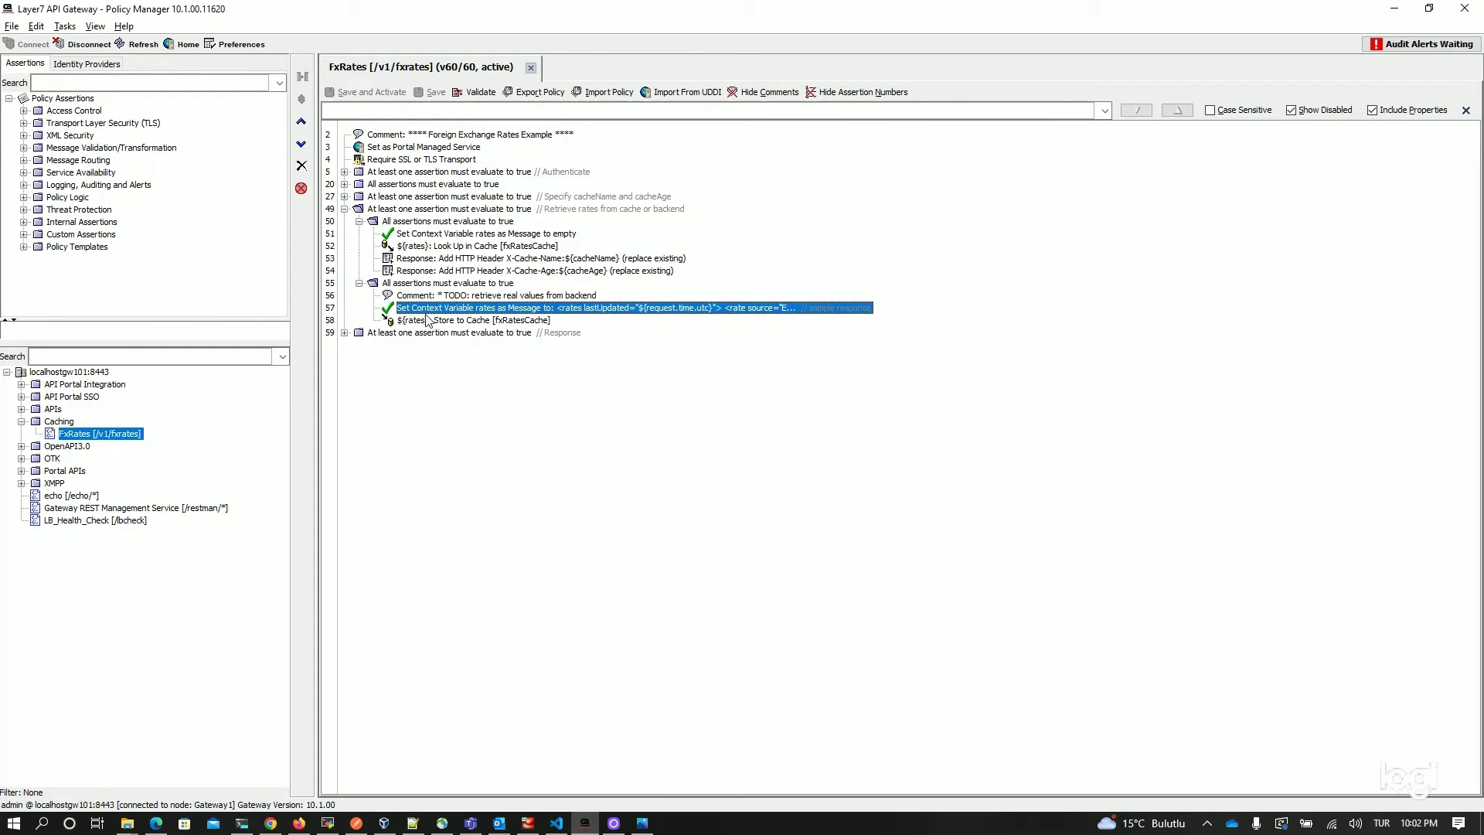
- Review the Store to Cache assertion settings without making changes
click(463, 322)
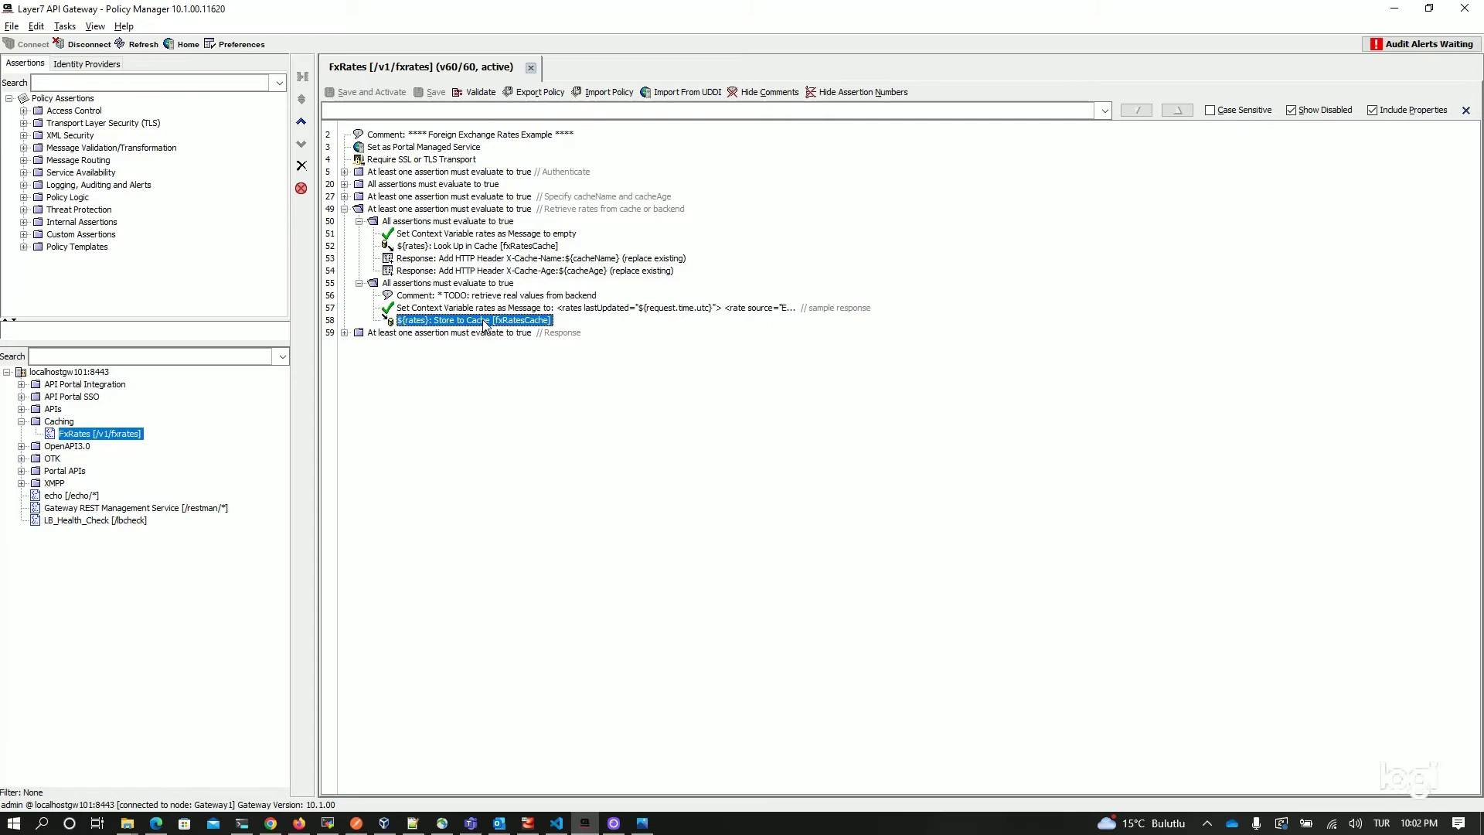
double_click(485, 323)
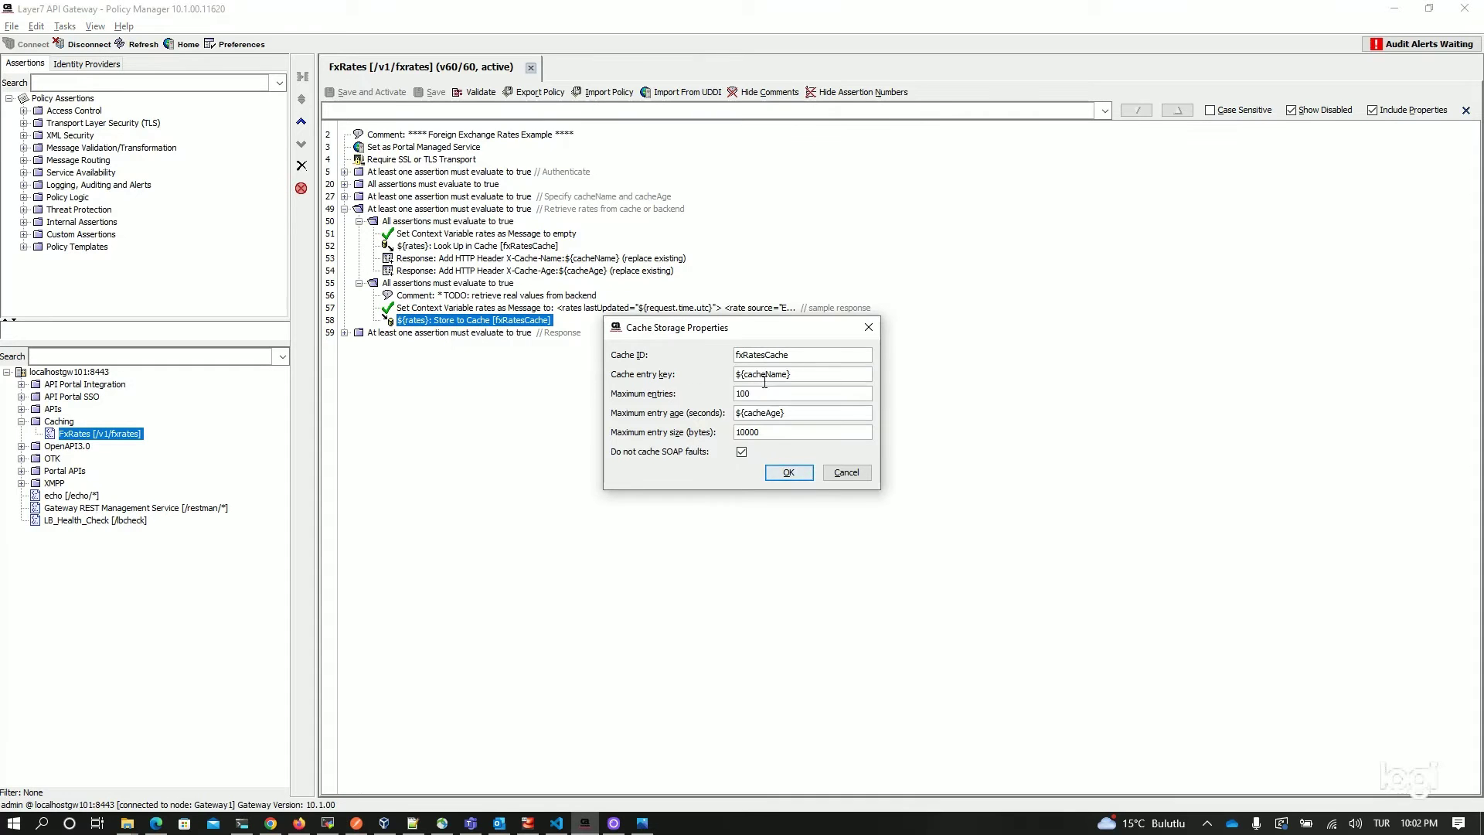
click(839, 475)
double_click(496, 334)
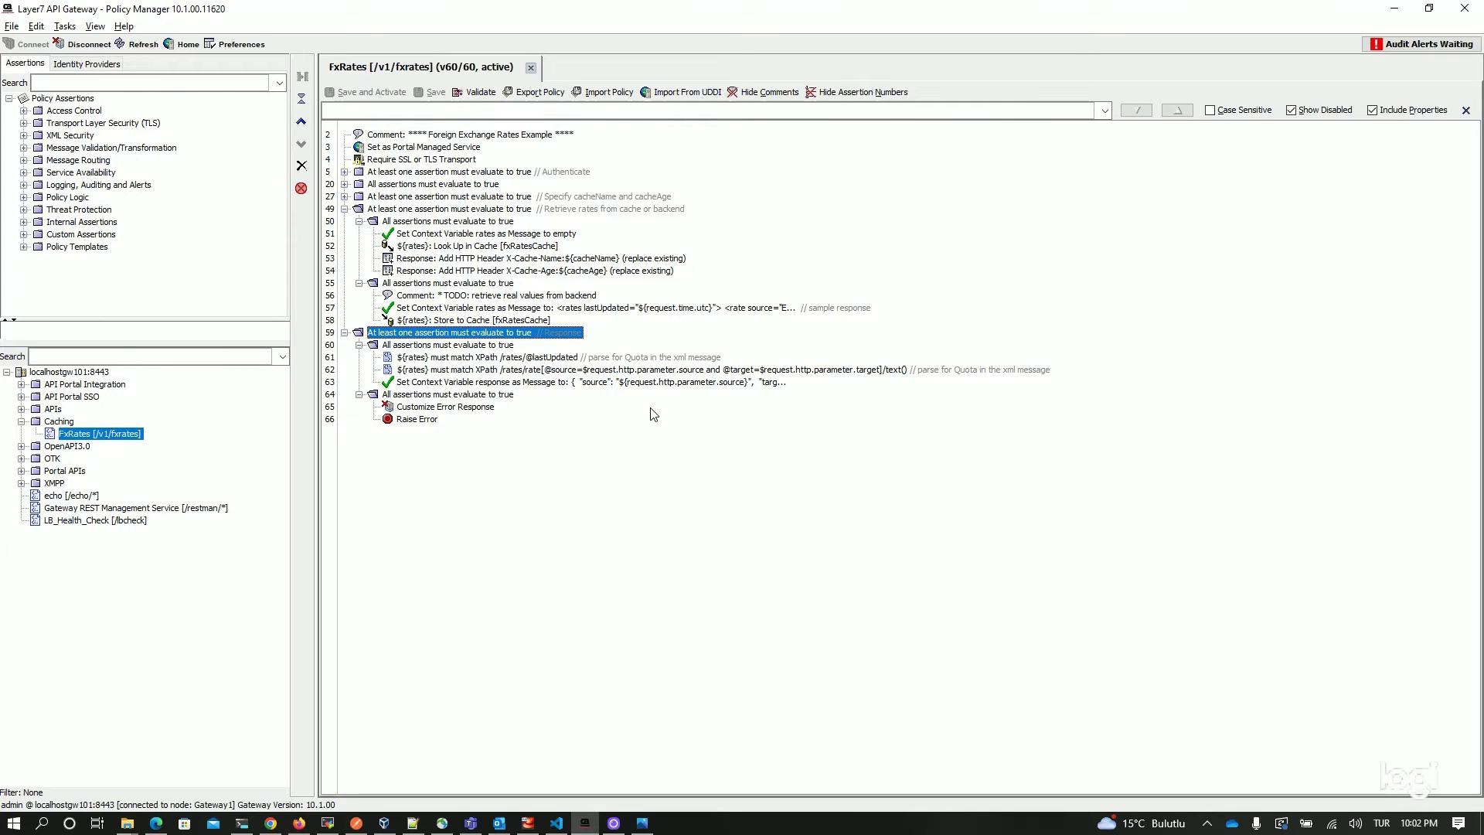
double_click(556, 370)
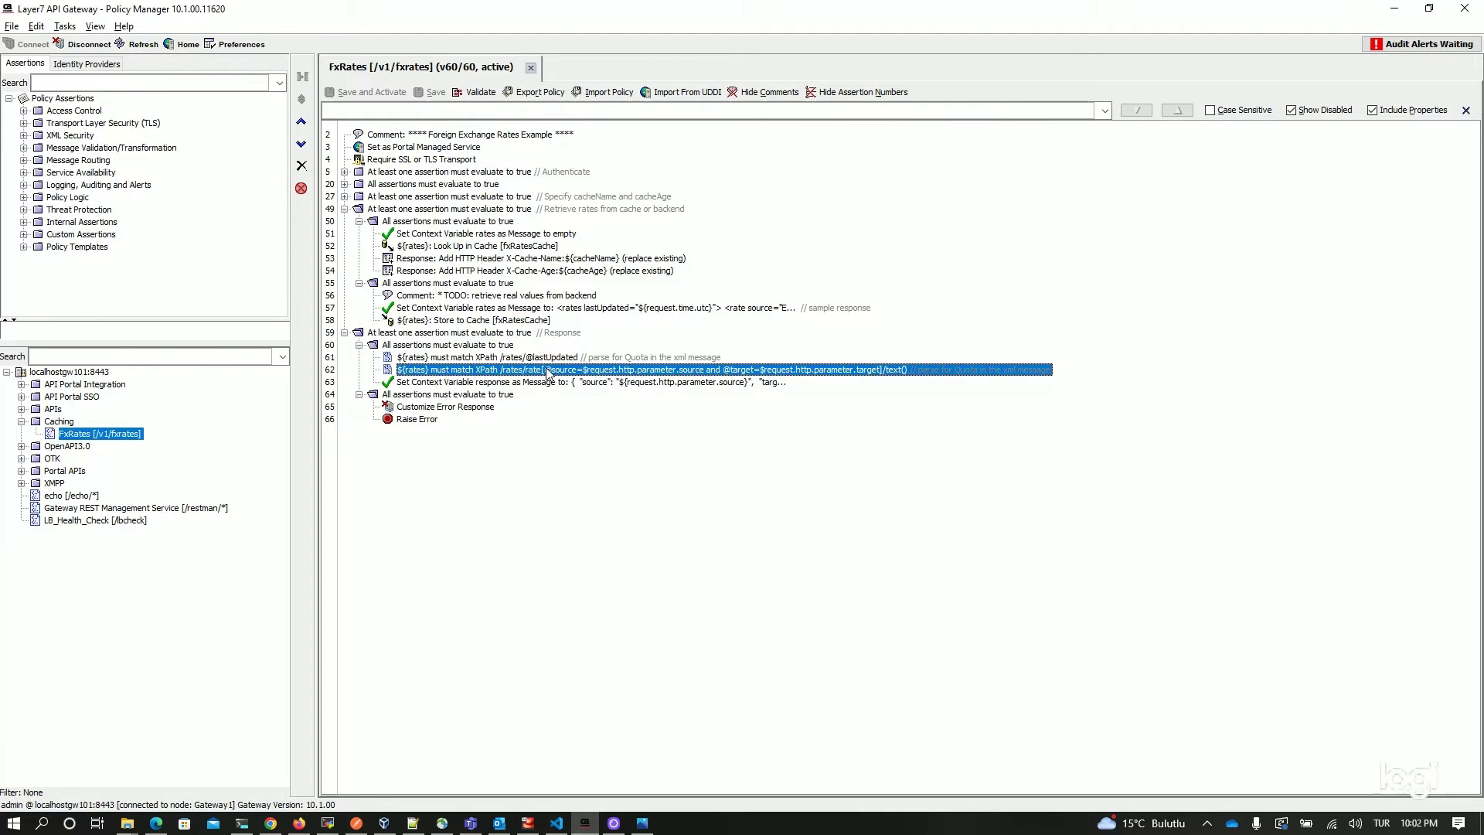
drag(1052, 631, 1324, 637)
drag(822, 260, 782, 260)
click(1312, 190)
double_click(592, 382)
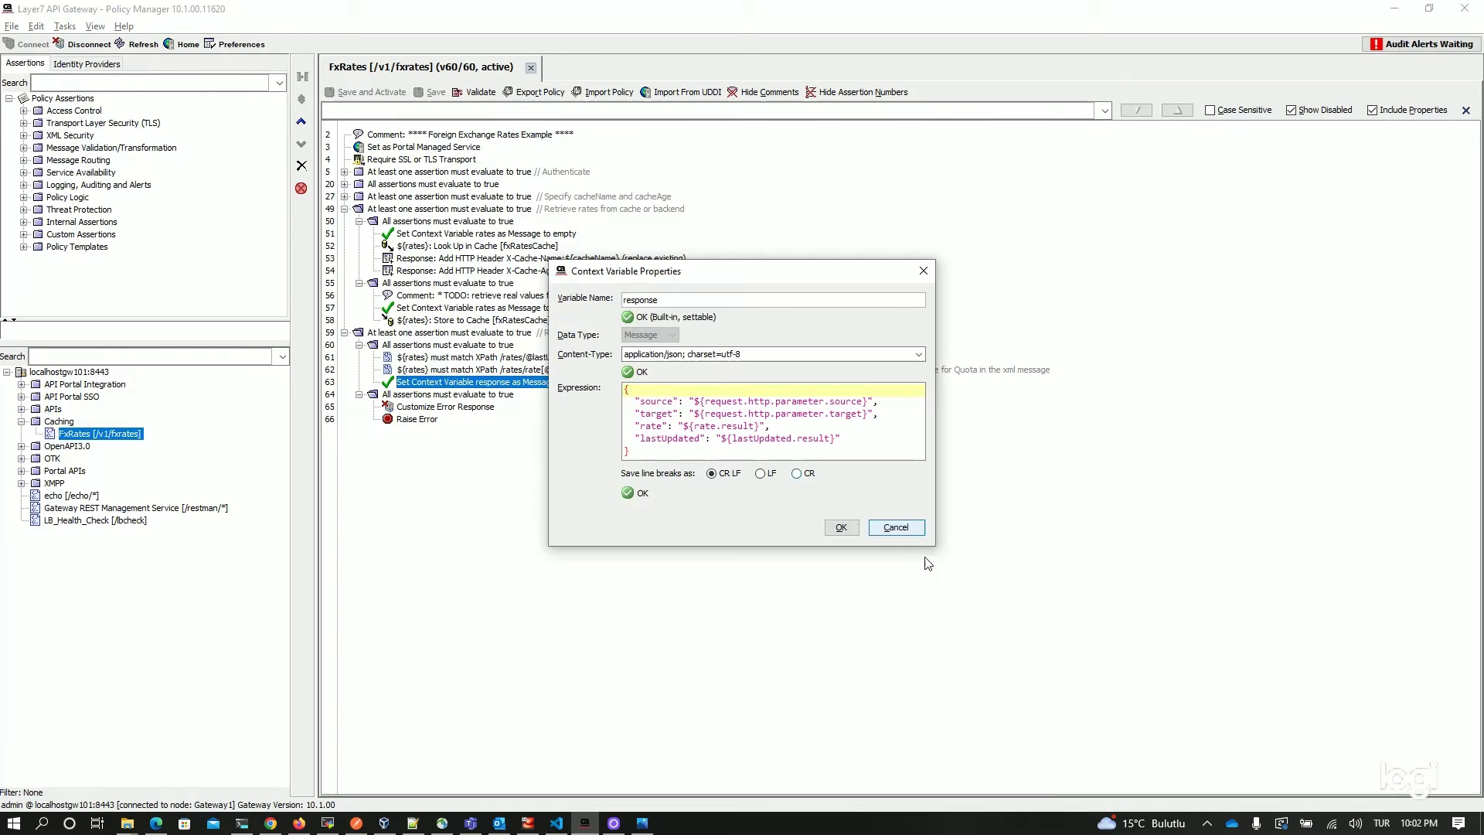
drag(931, 546, 1168, 615)
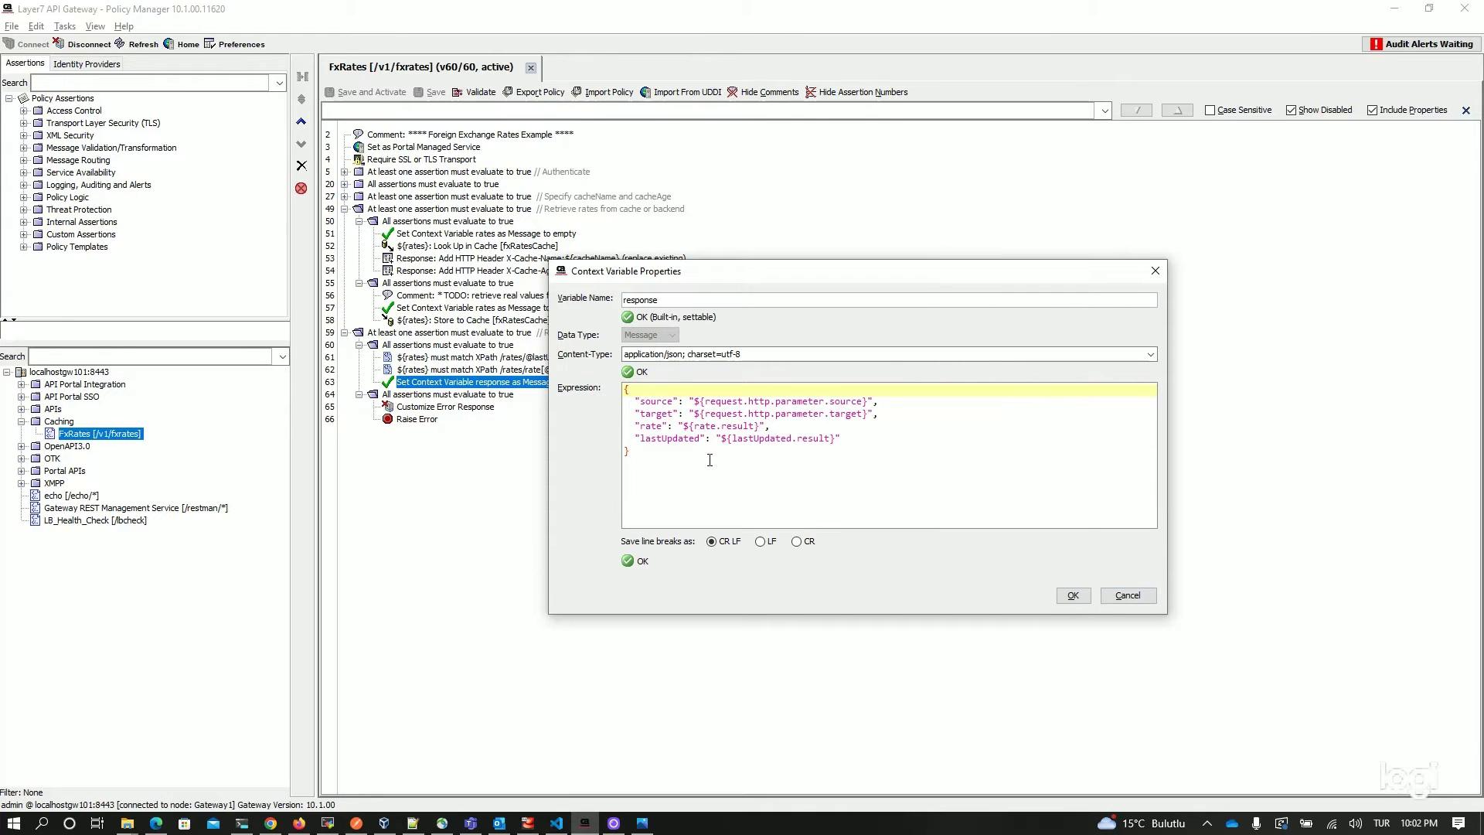
drag(630, 452, 626, 389)
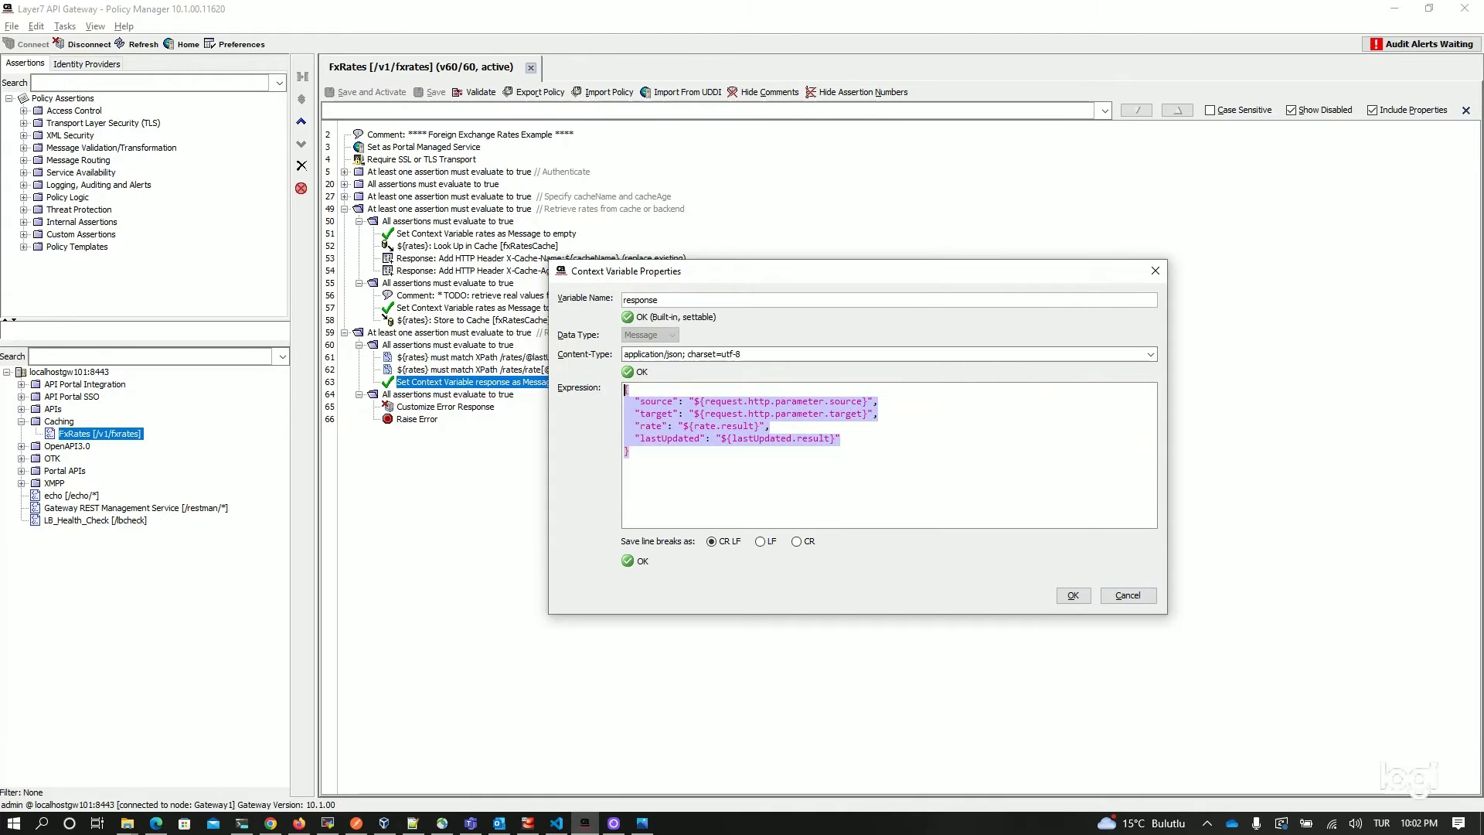
click(853, 482)
click(1150, 597)
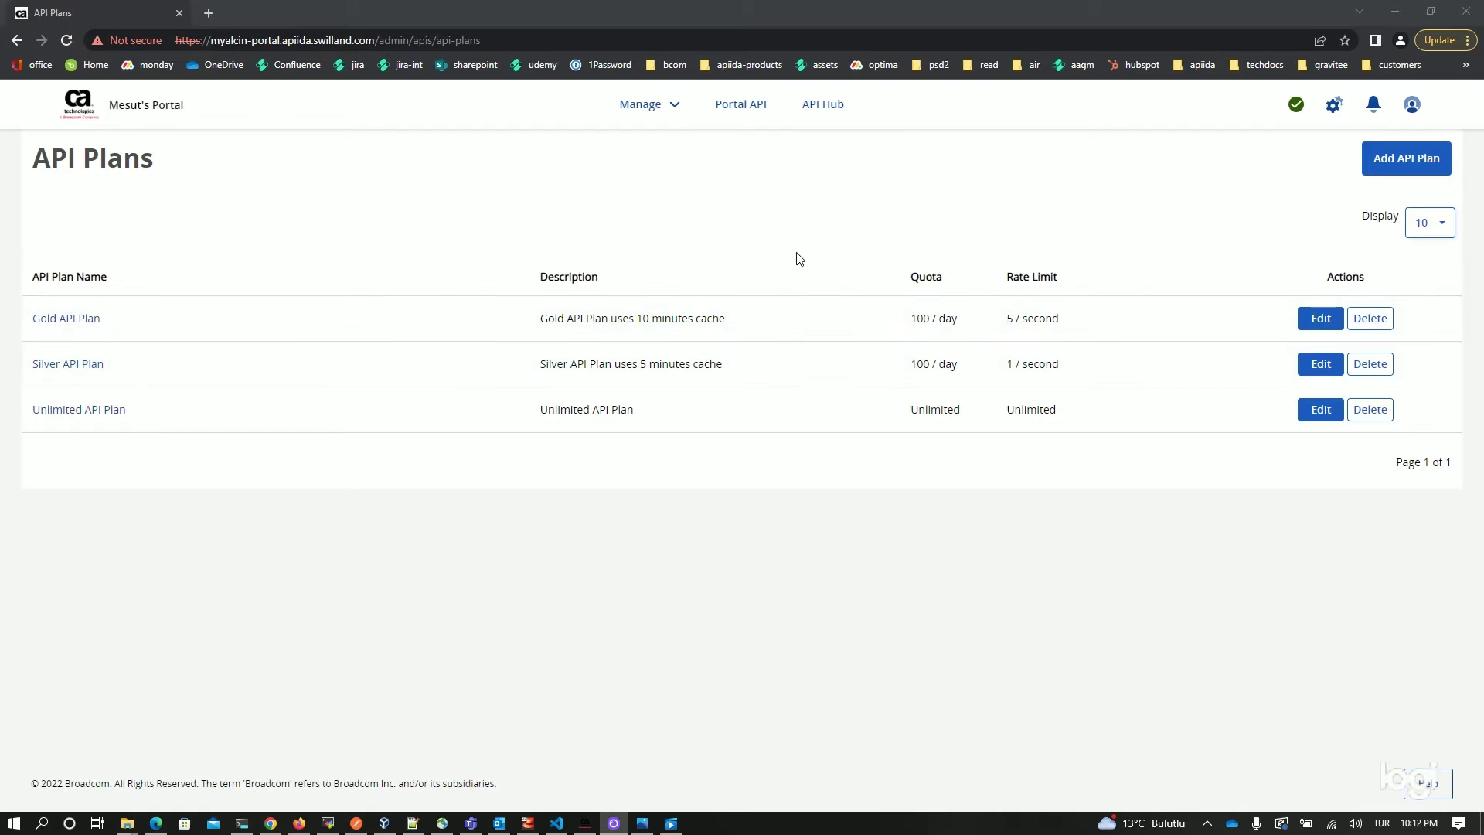
- Start a new application from the portal's Applications list and choose its organization
click(670, 112)
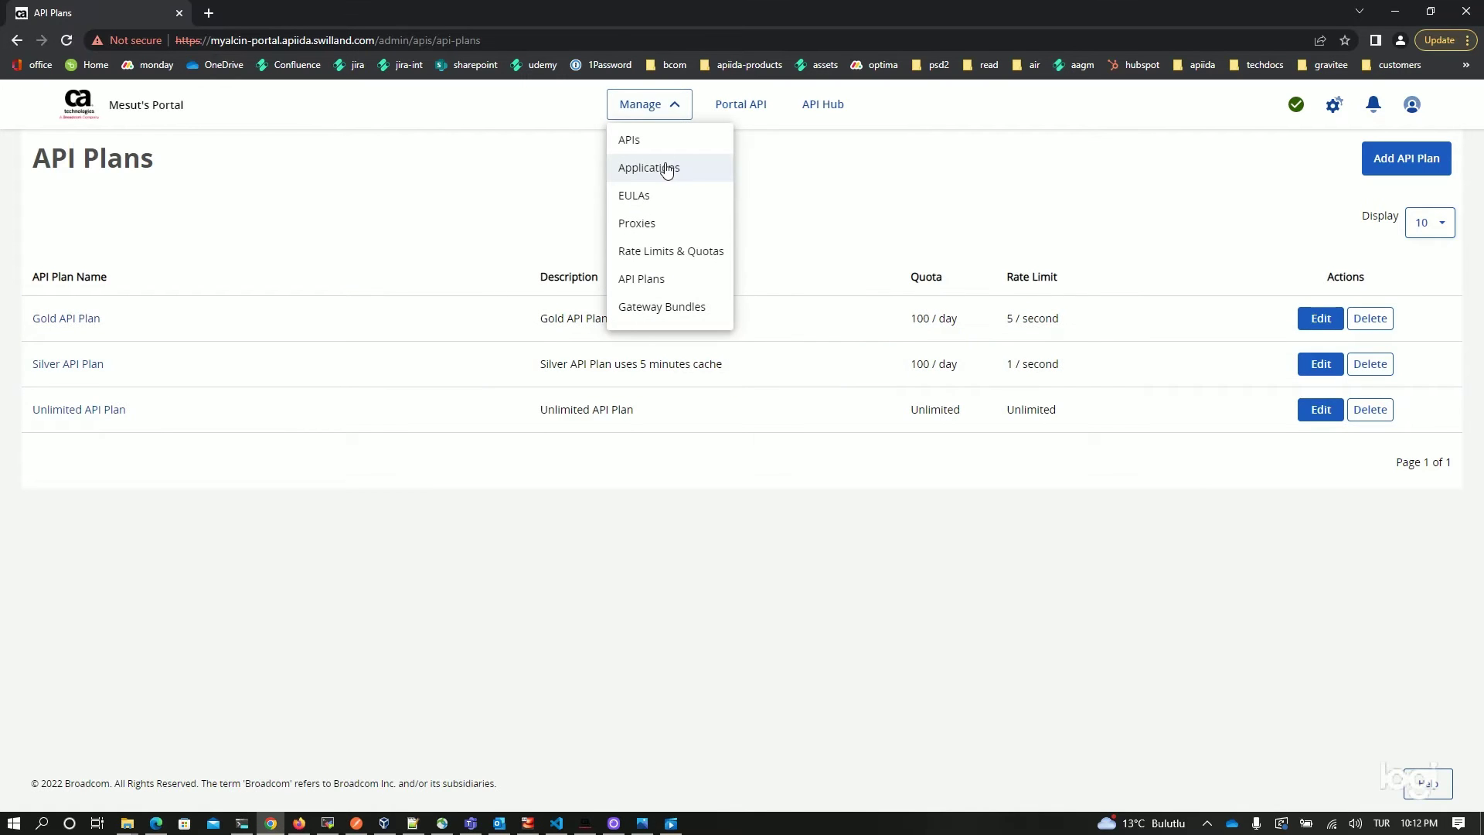
click(663, 168)
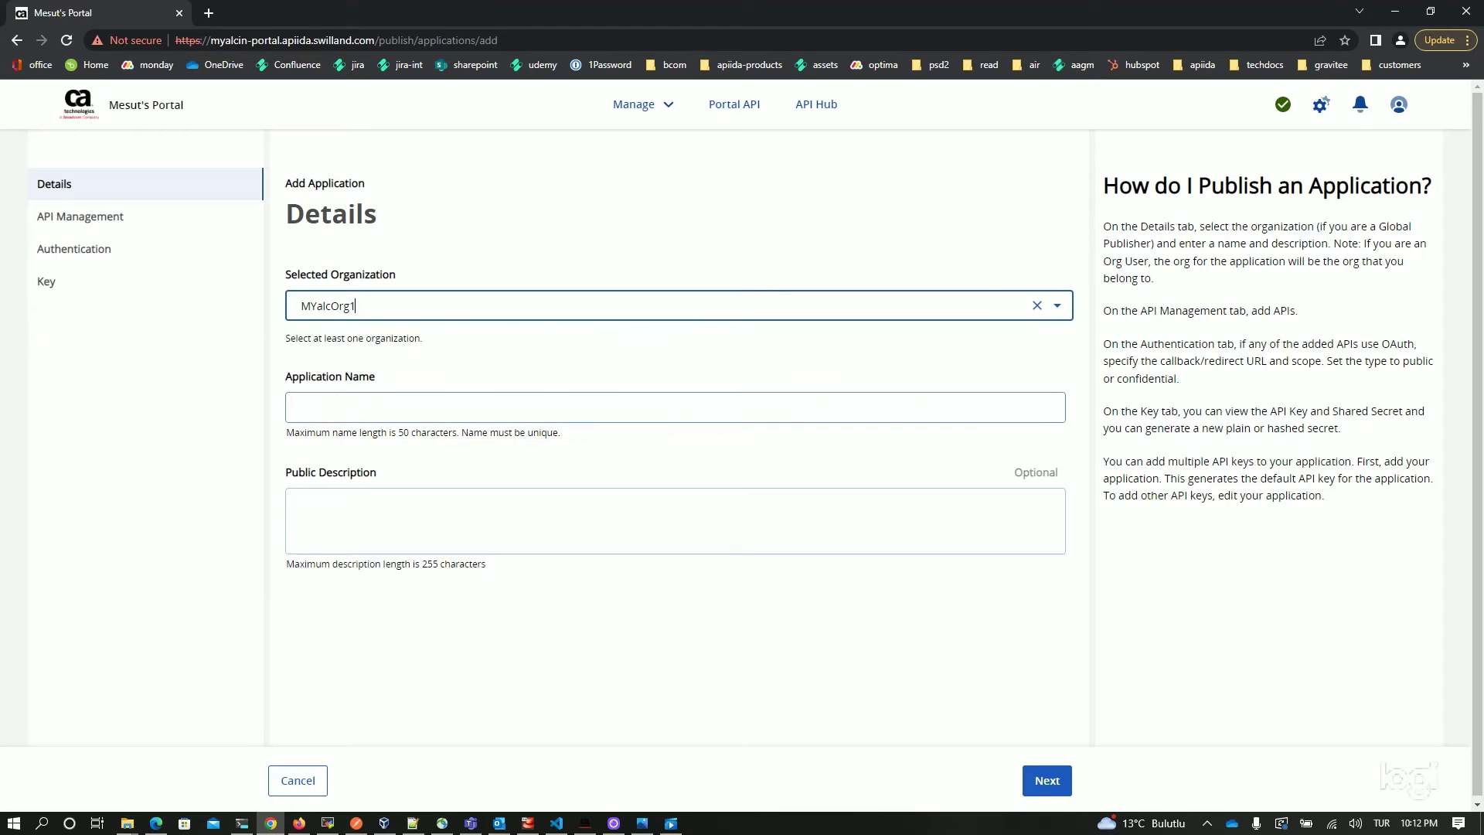
click(336, 405)
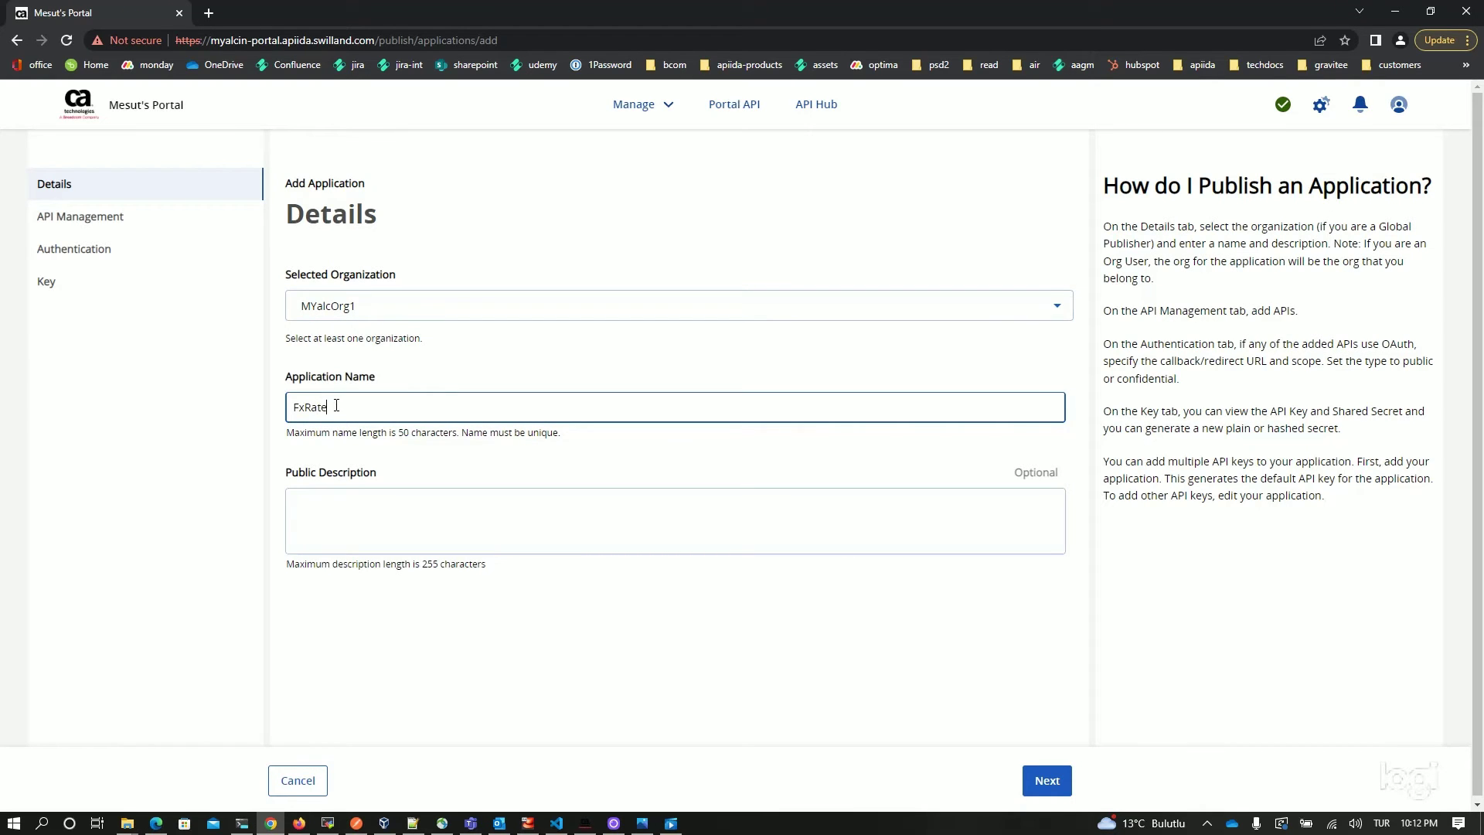
- Name the app FxRatesApp, reuse FxRatesApp as its description, and proceed to API selection
text(FxRatesApp)
key(ctrl+a)
key(ctrl+c)
key(Tab)
key(ctrl+v)
click(1069, 788)
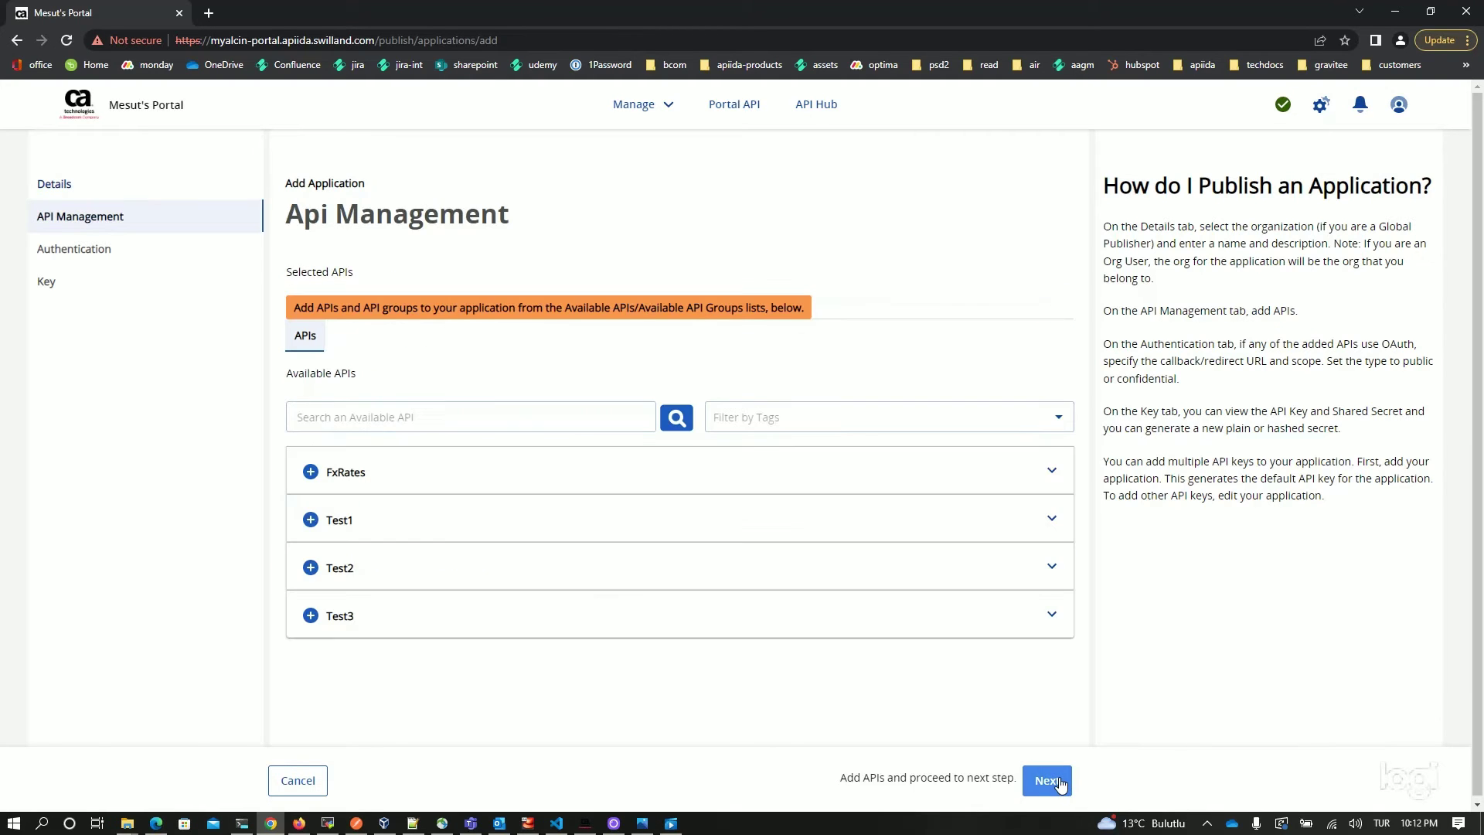
- Add the FxRates API on the Gold API Plan, accept its terms, and create the app
click(311, 473)
click(788, 726)
click(780, 323)
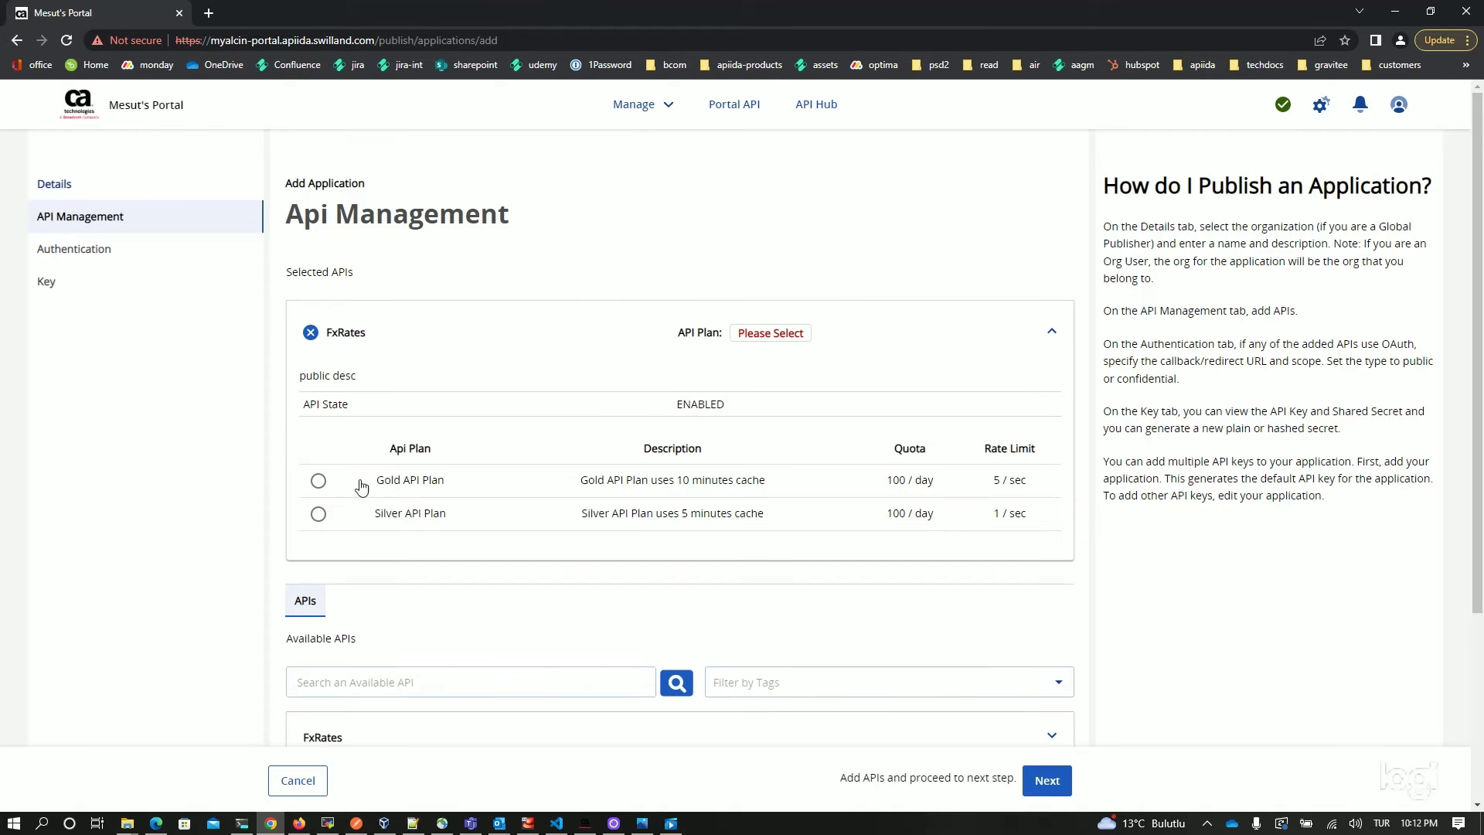
click(317, 480)
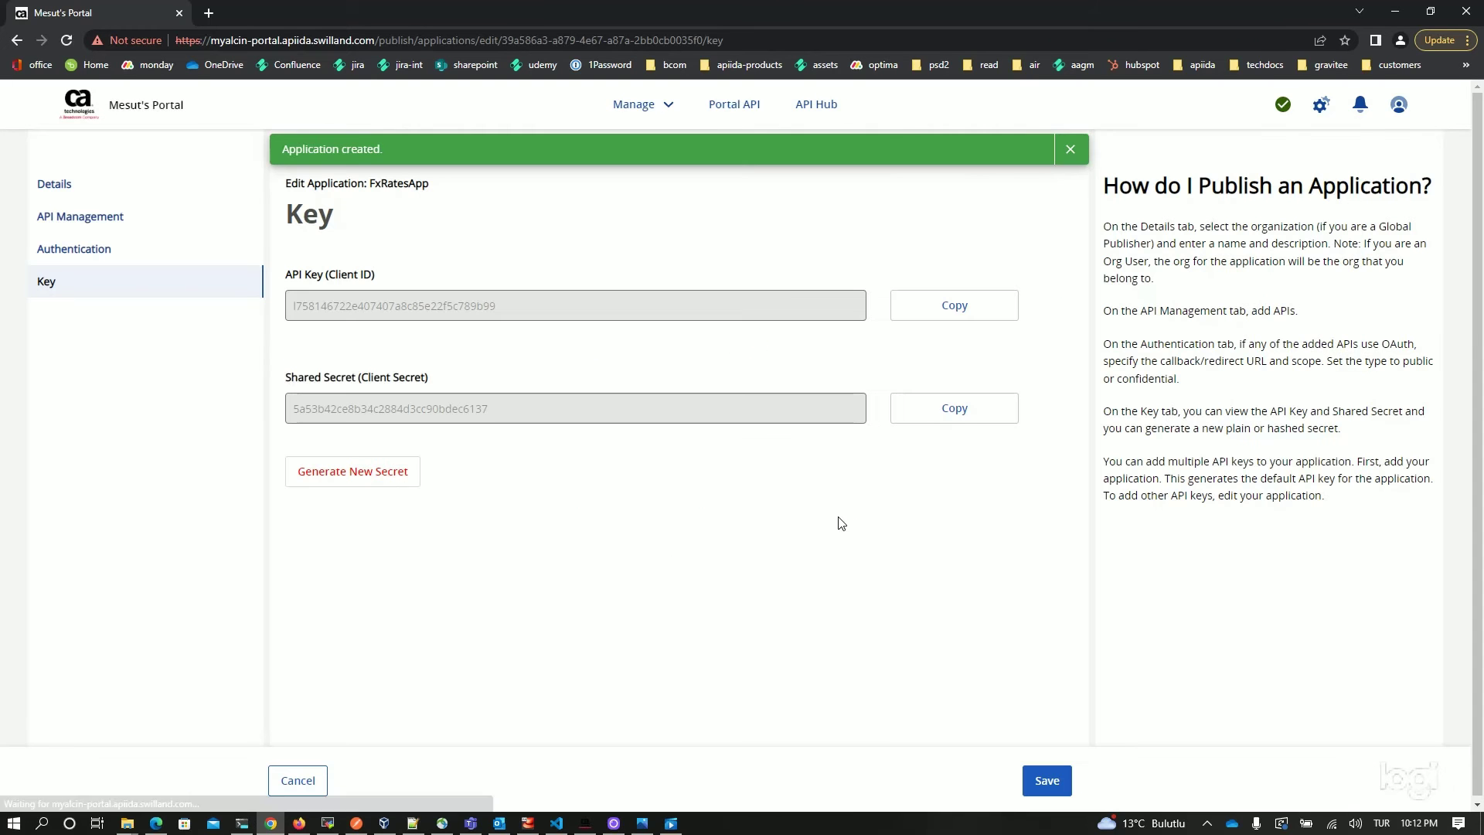
- Paste the app's API key into Postman's apikey header and copy the shared secret
click(964, 307)
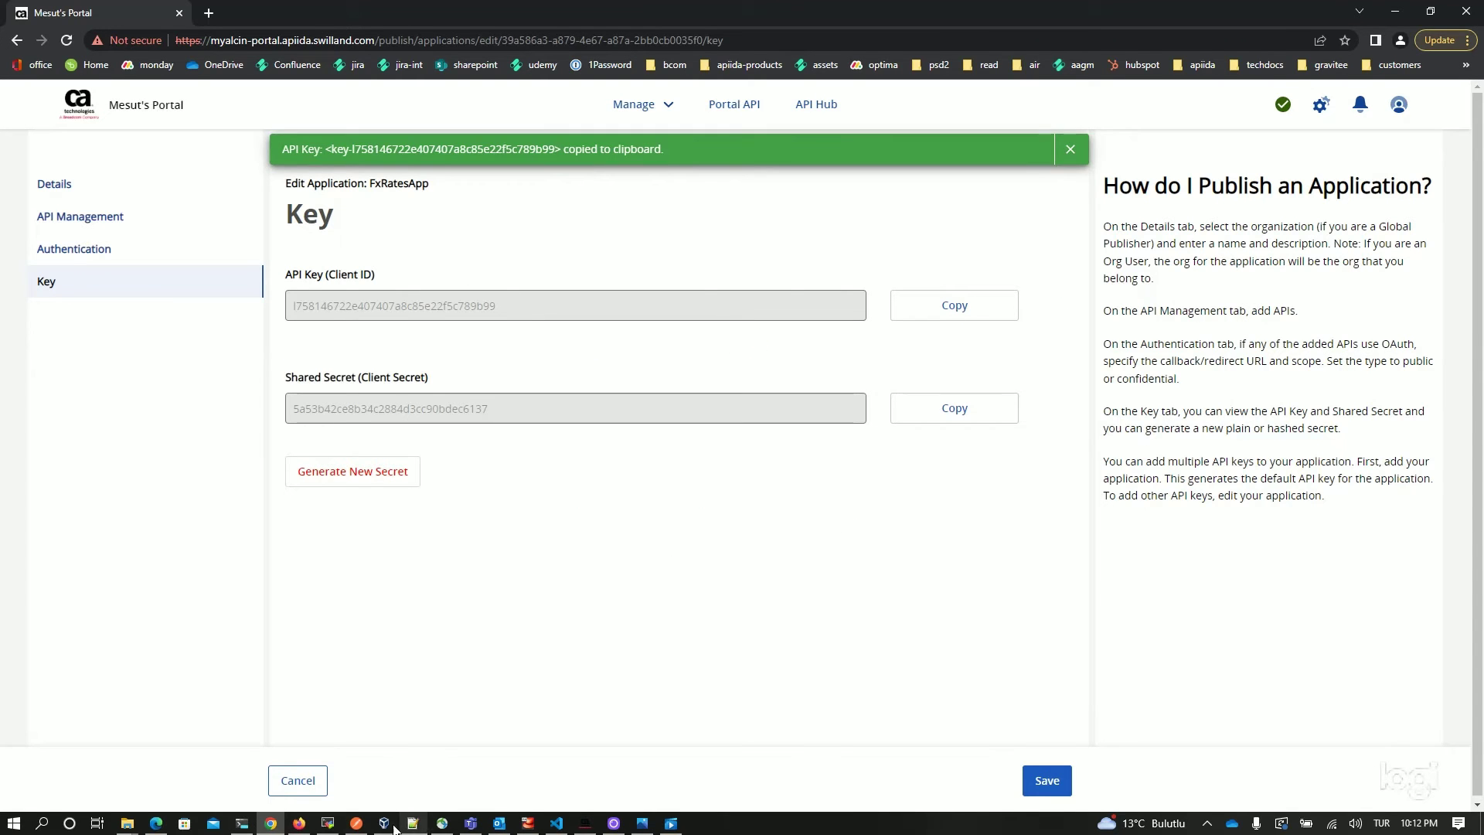
click(356, 822)
click(768, 398)
key(ctrl+v)
click(271, 822)
click(958, 409)
- Paste the shared secret as the keySecret header and send the fxrates request
click(356, 822)
click(737, 419)
key(ctrl+v)
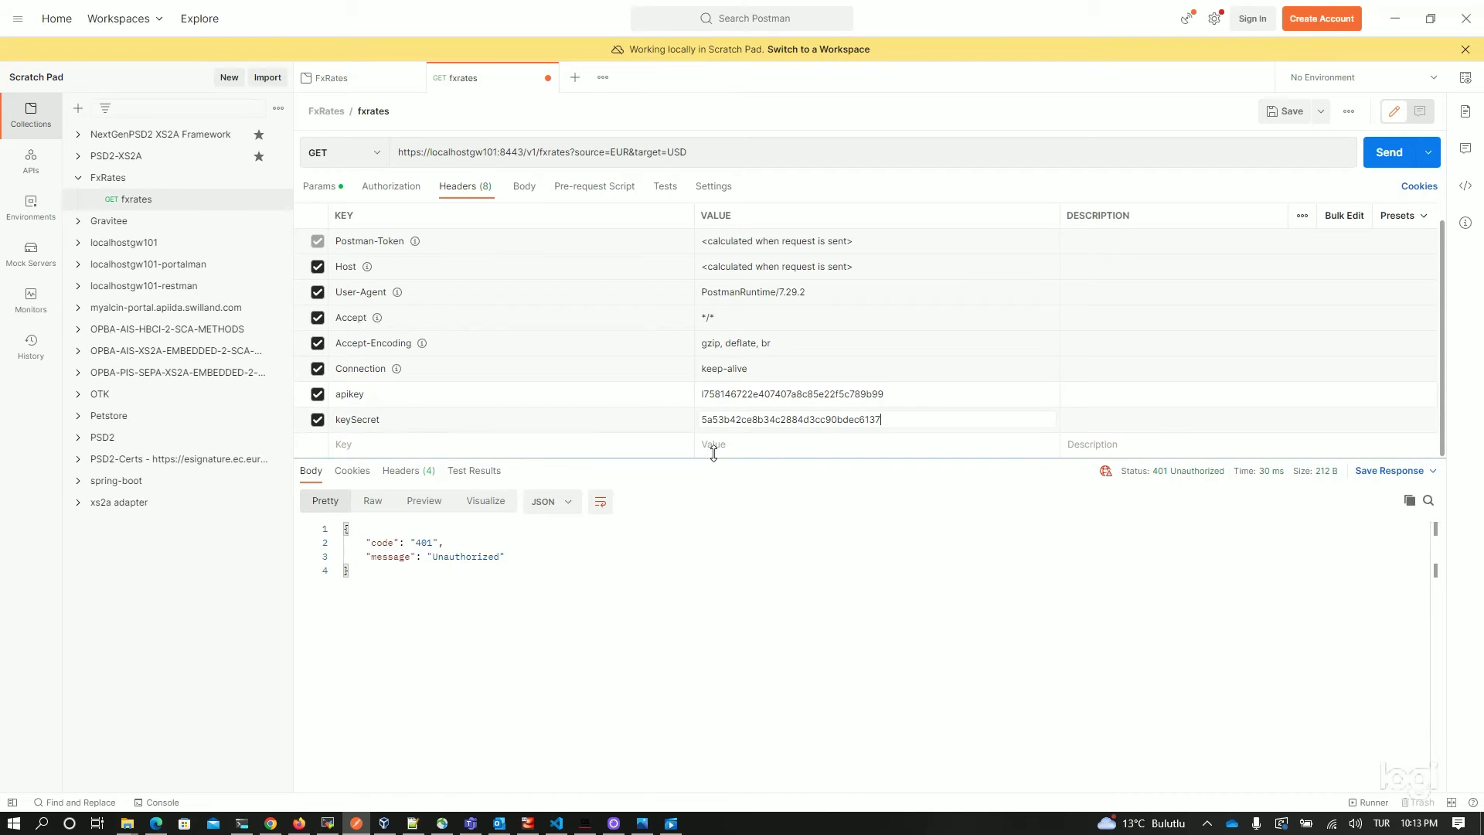
click(1385, 155)
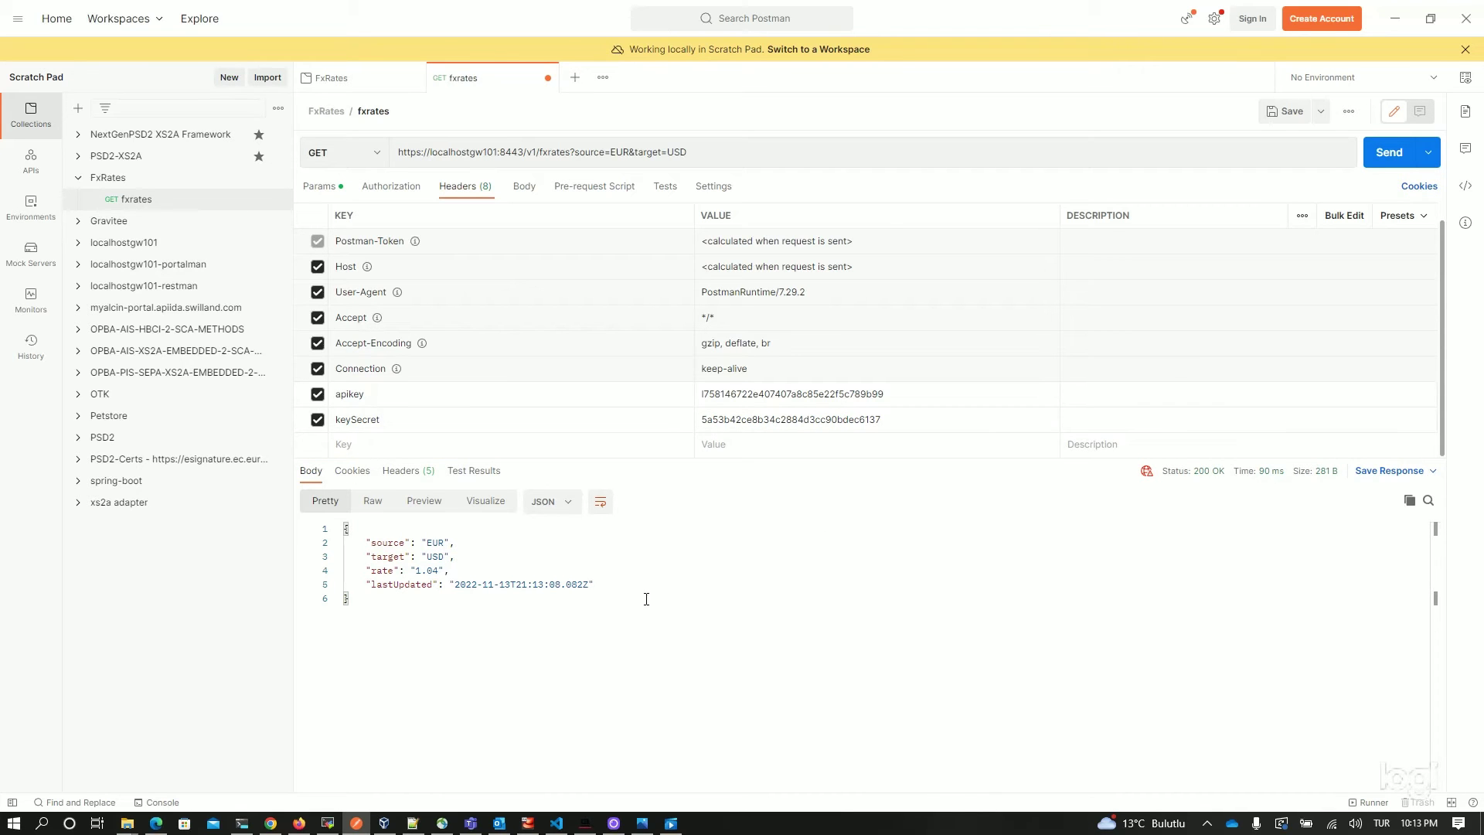
double_click(379, 586)
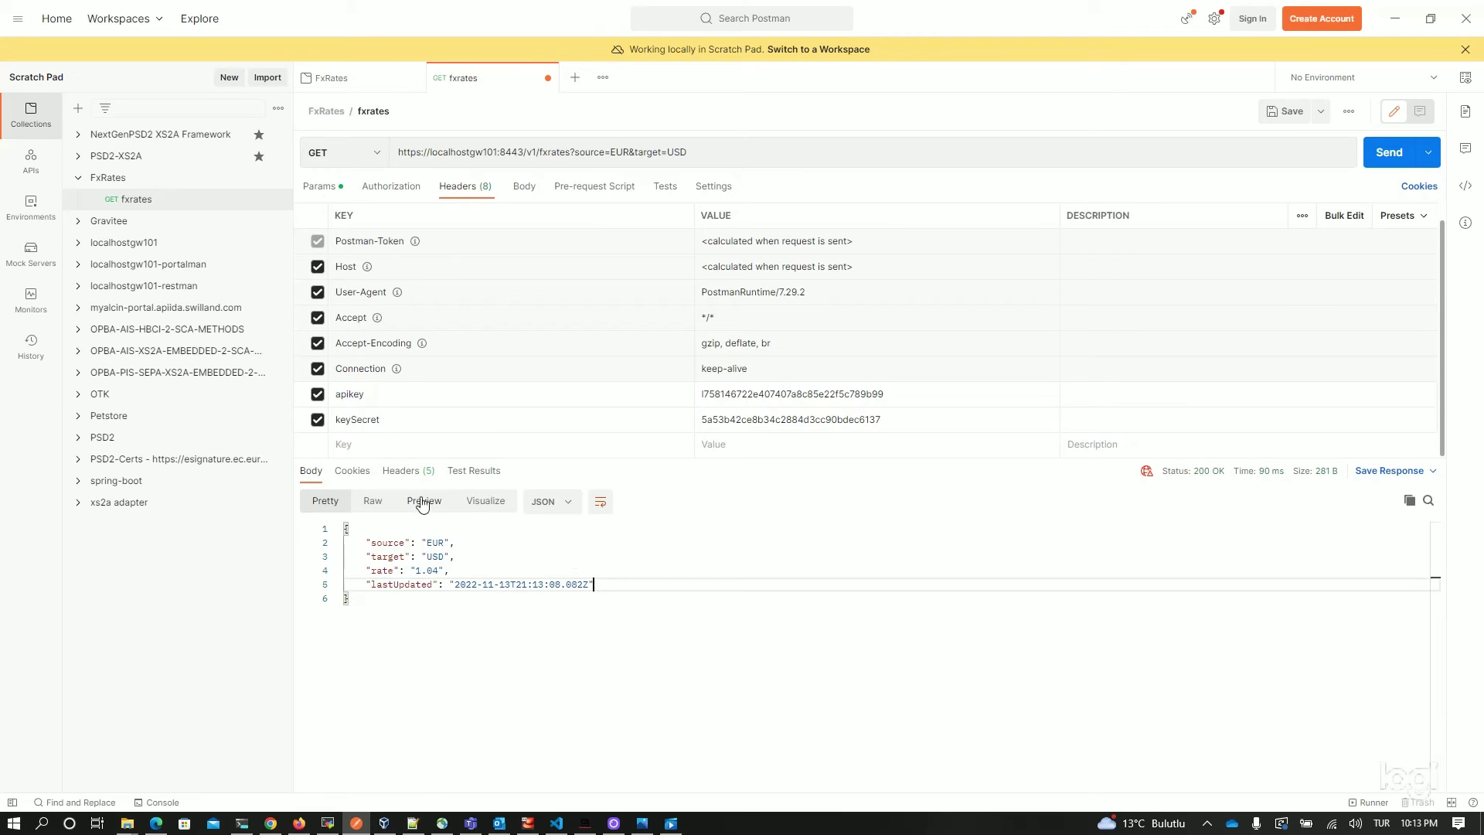
click(403, 471)
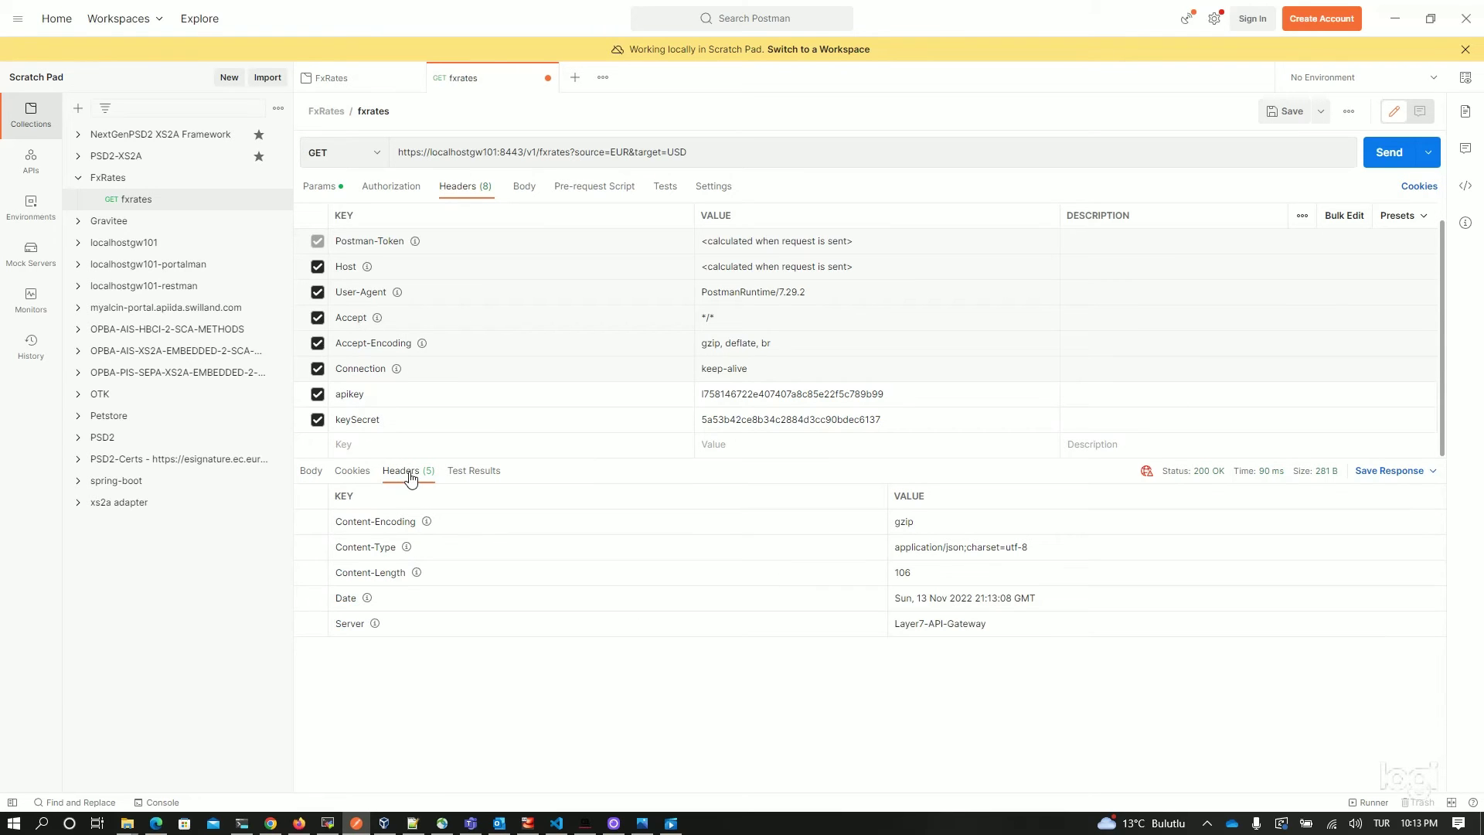
click(313, 472)
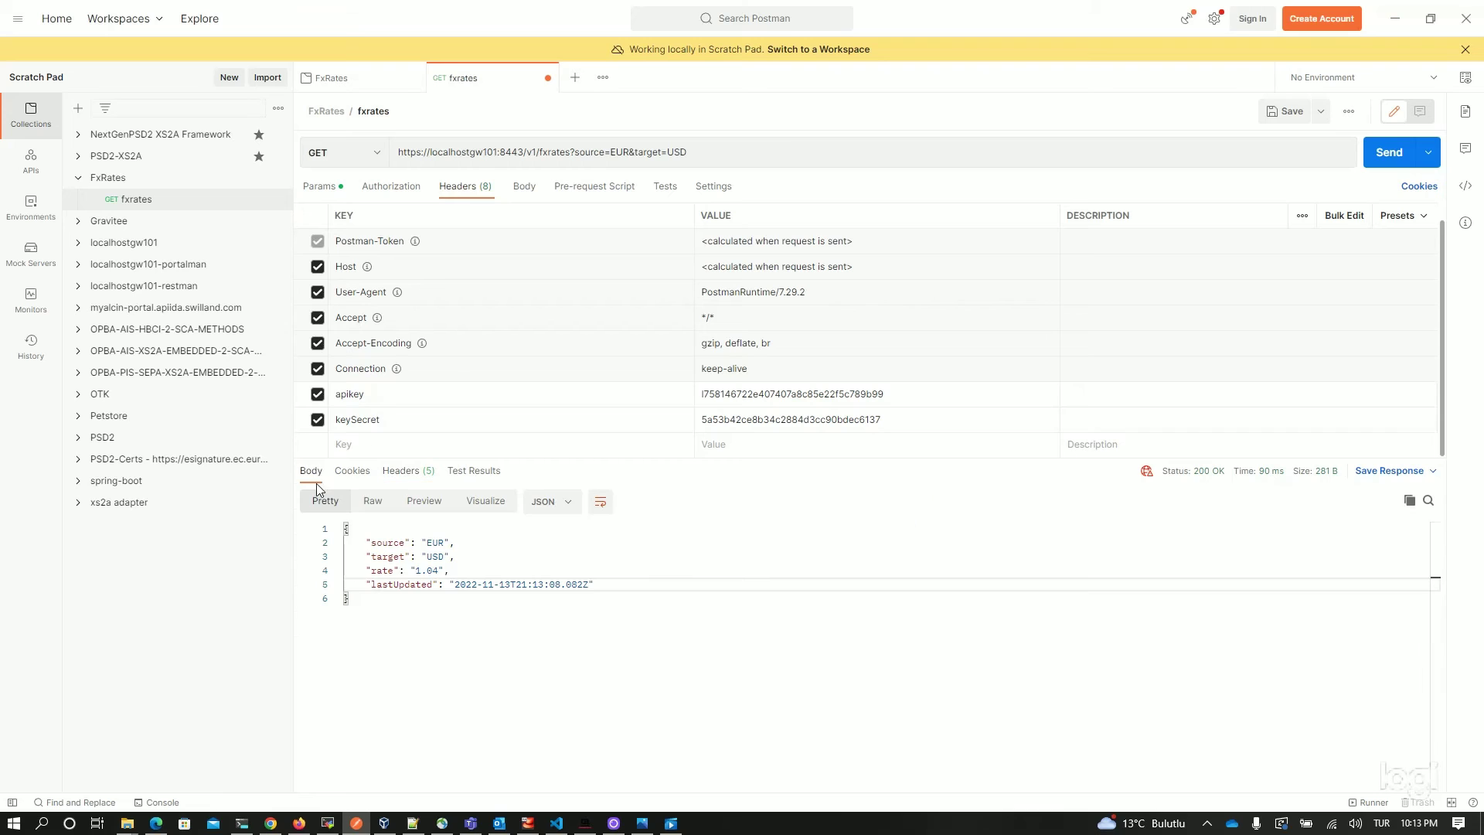
- Resend the request and confirm the headers show the fxrates-5minutes cache with age 300
click(1389, 154)
drag(616, 585, 367, 585)
click(615, 588)
double_click(411, 585)
click(408, 471)
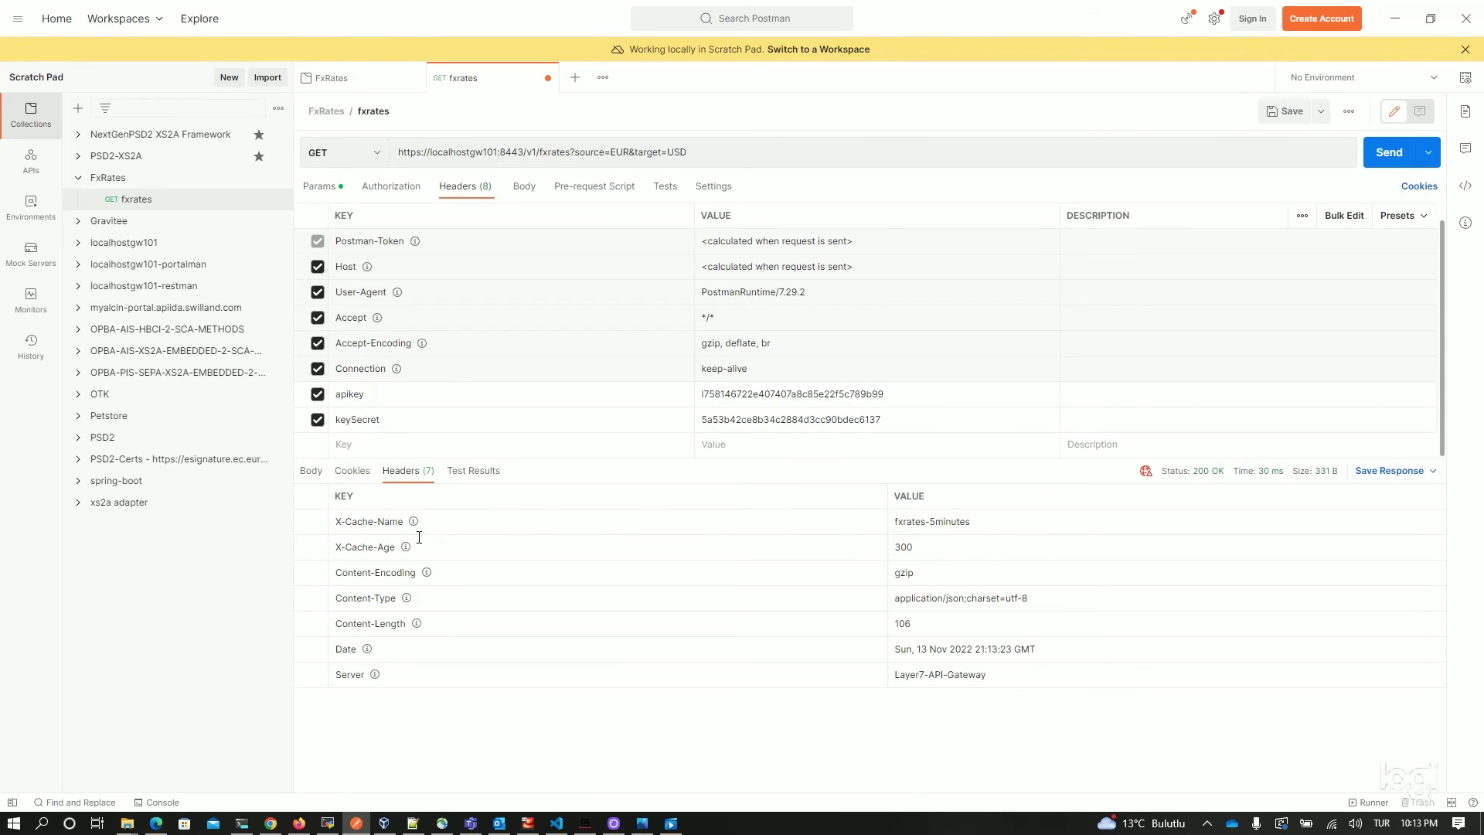
triple_click(929, 523)
click(991, 526)
- Edit FxRatesApp so FxRates uses the Gold API Plan, then save the application
click(266, 824)
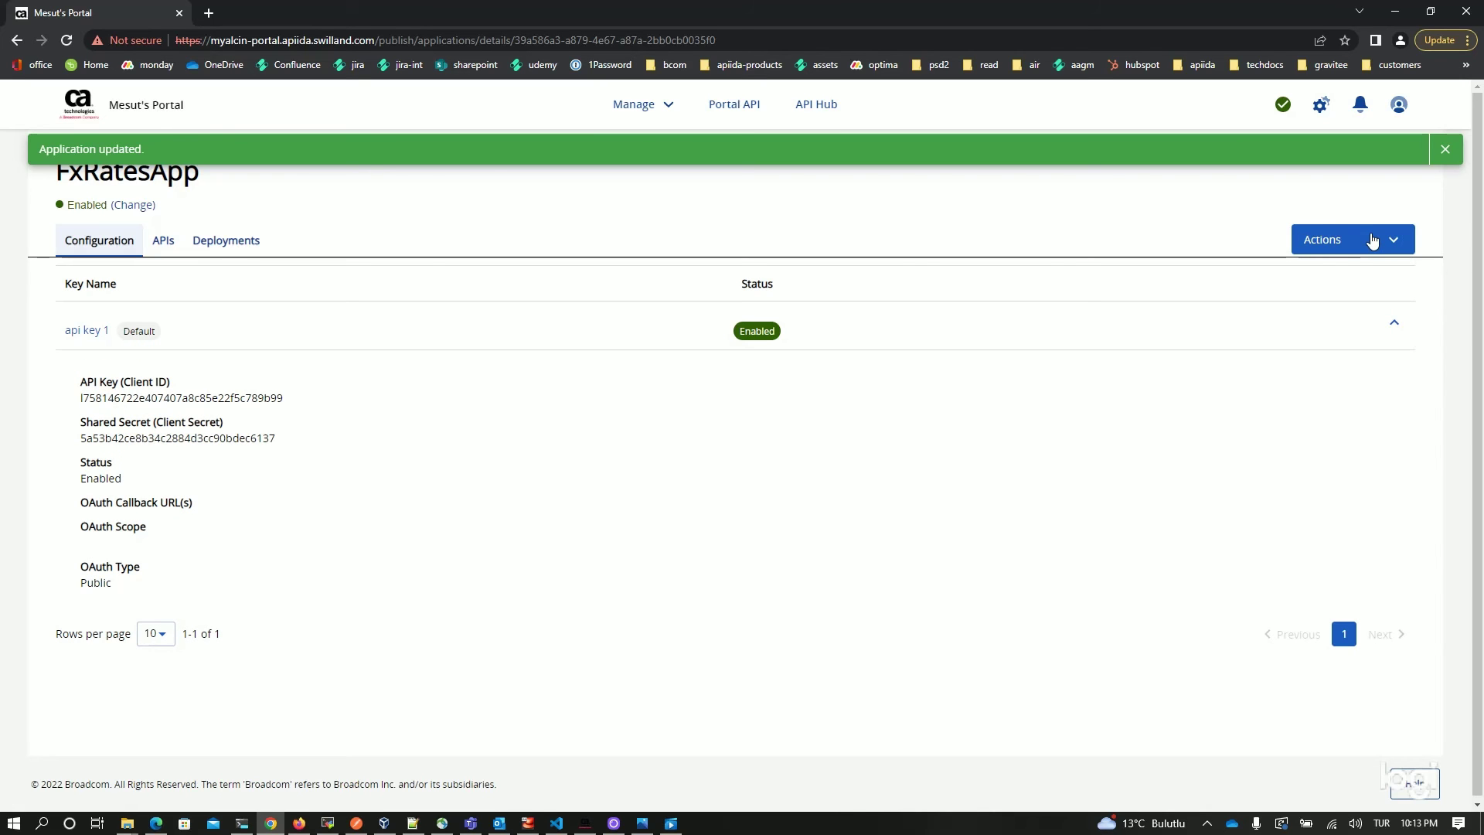
click(1372, 241)
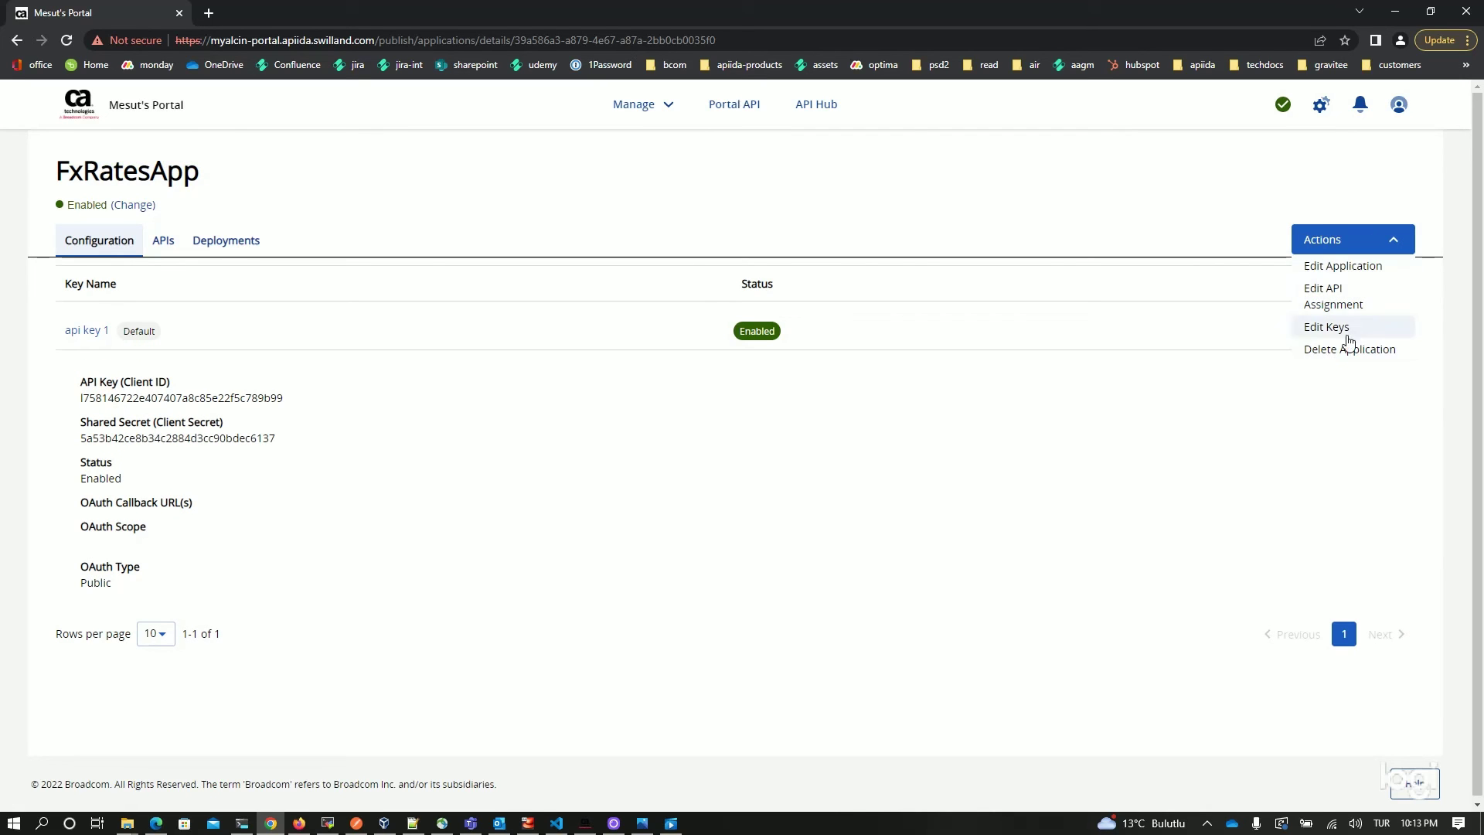
click(1331, 266)
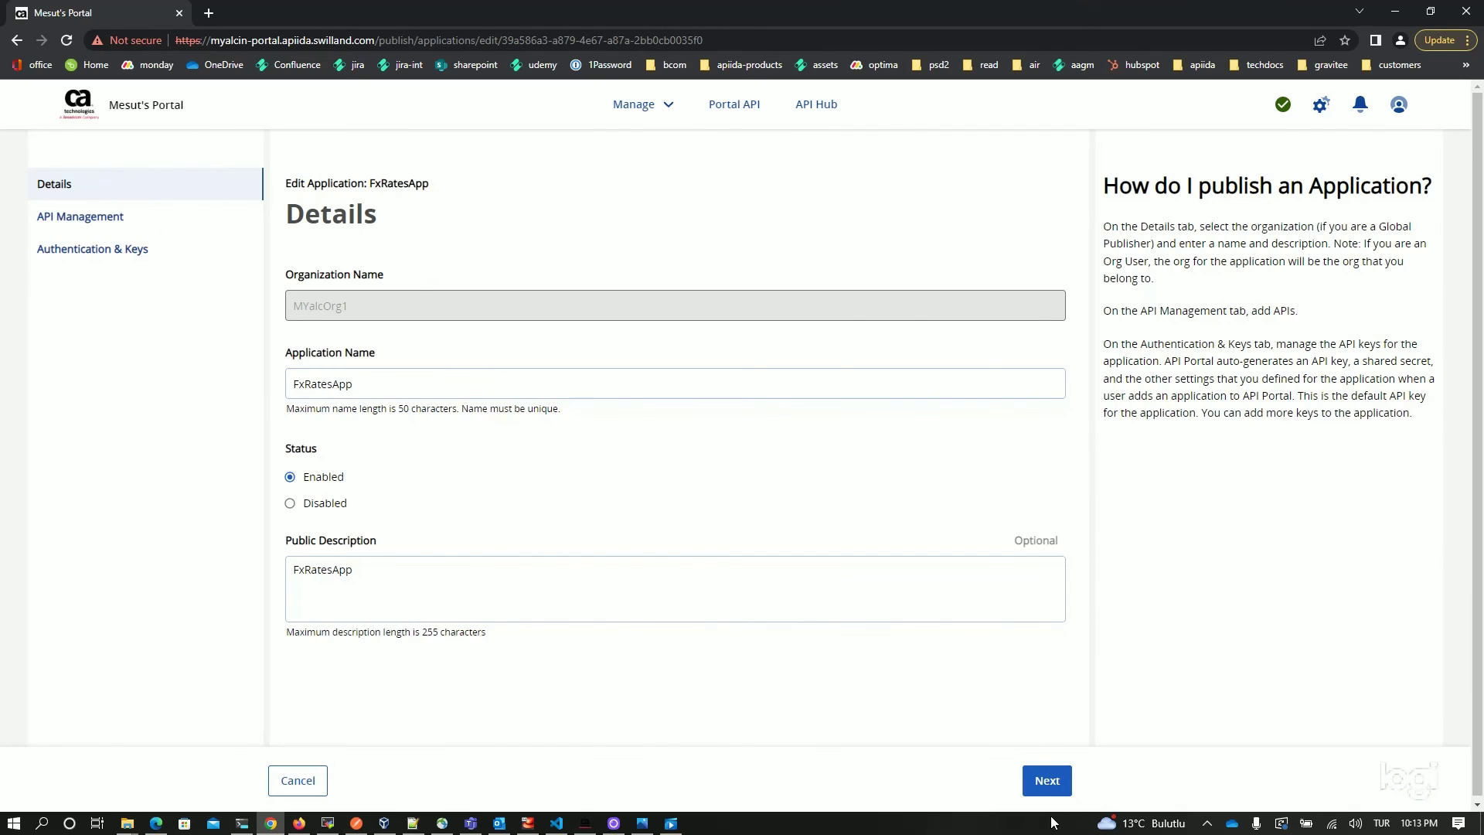
click(1047, 780)
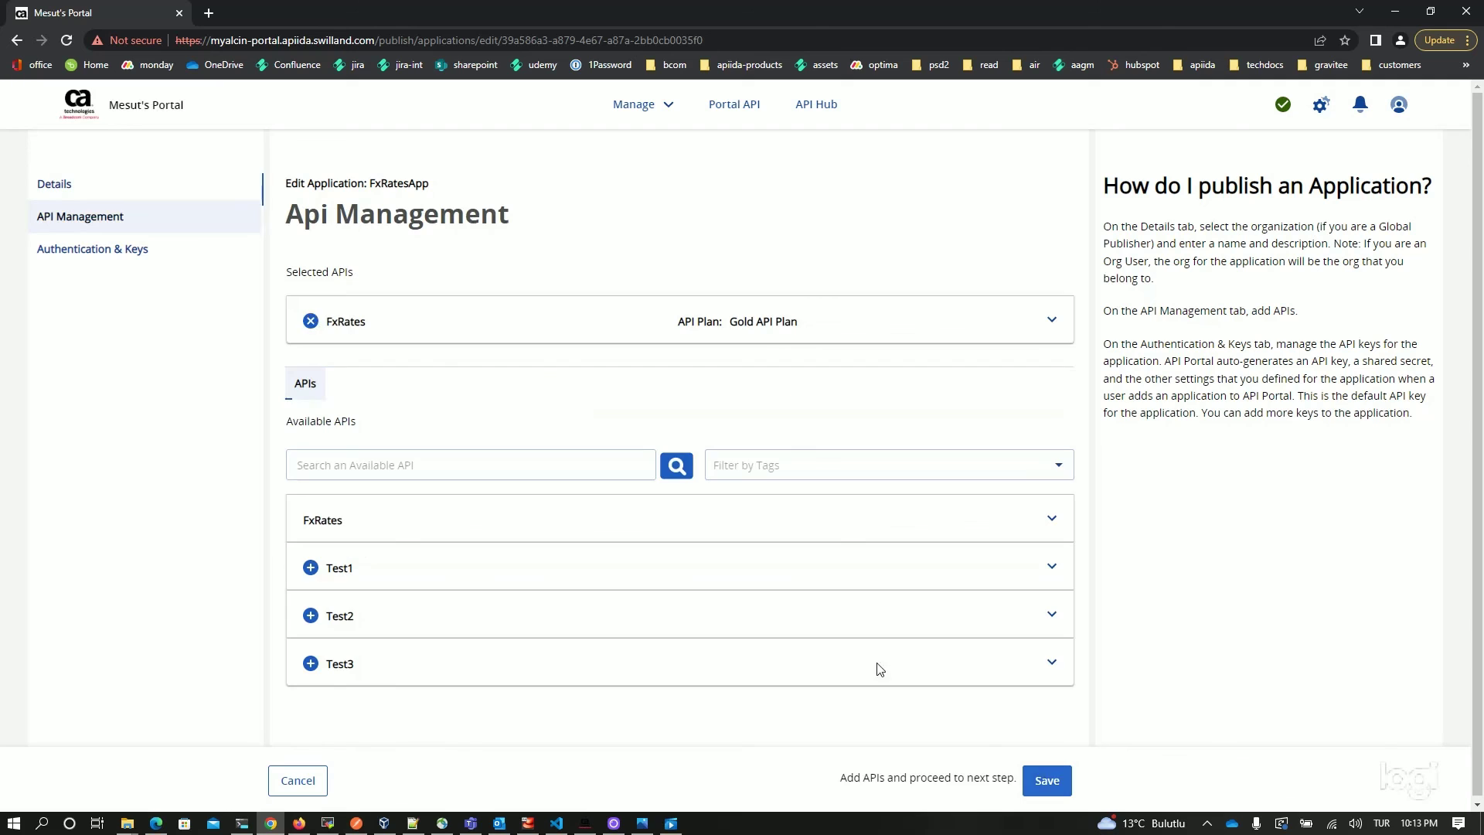
click(733, 325)
click(318, 512)
click(1047, 781)
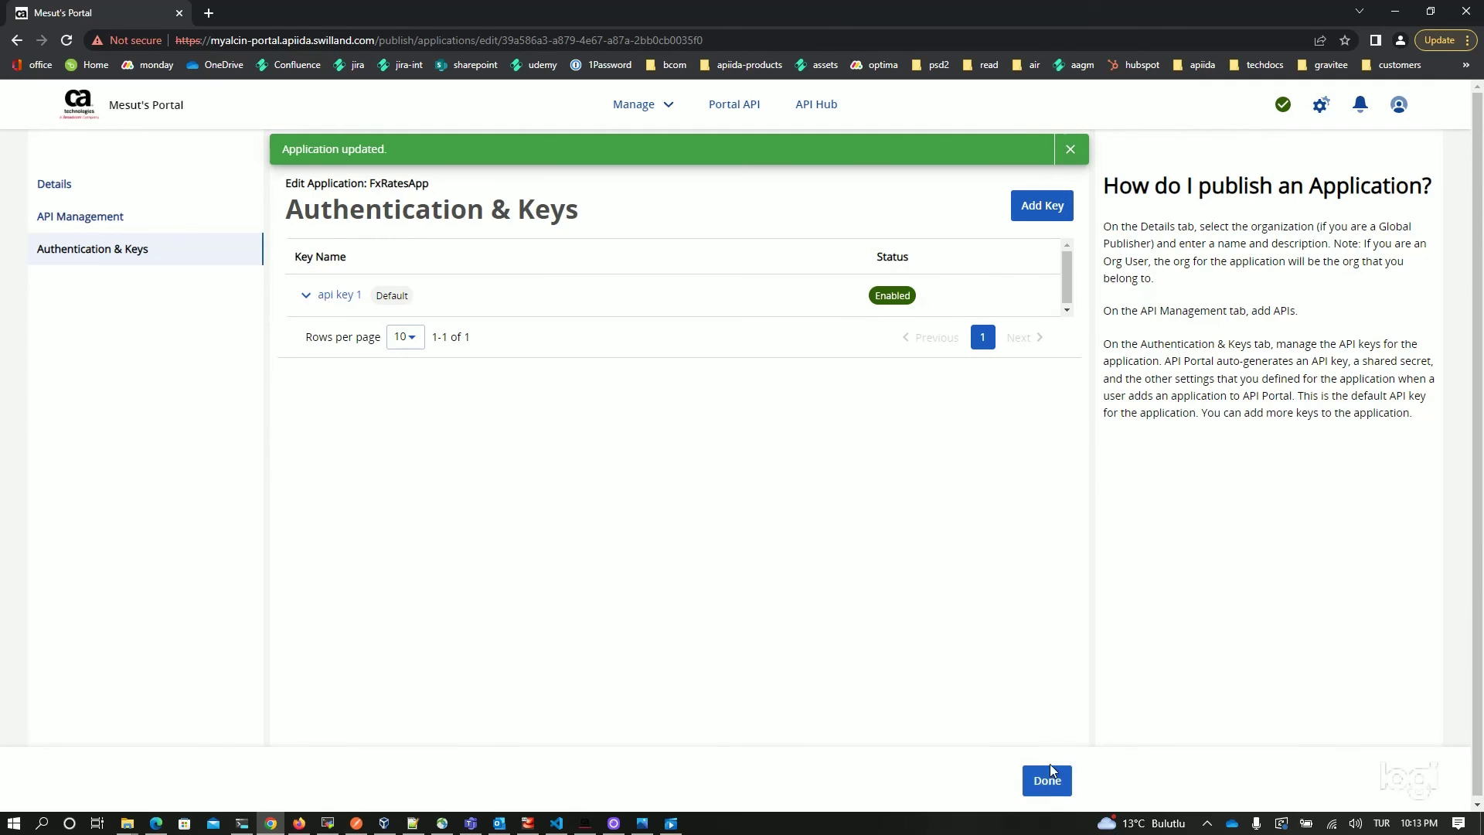
click(1047, 781)
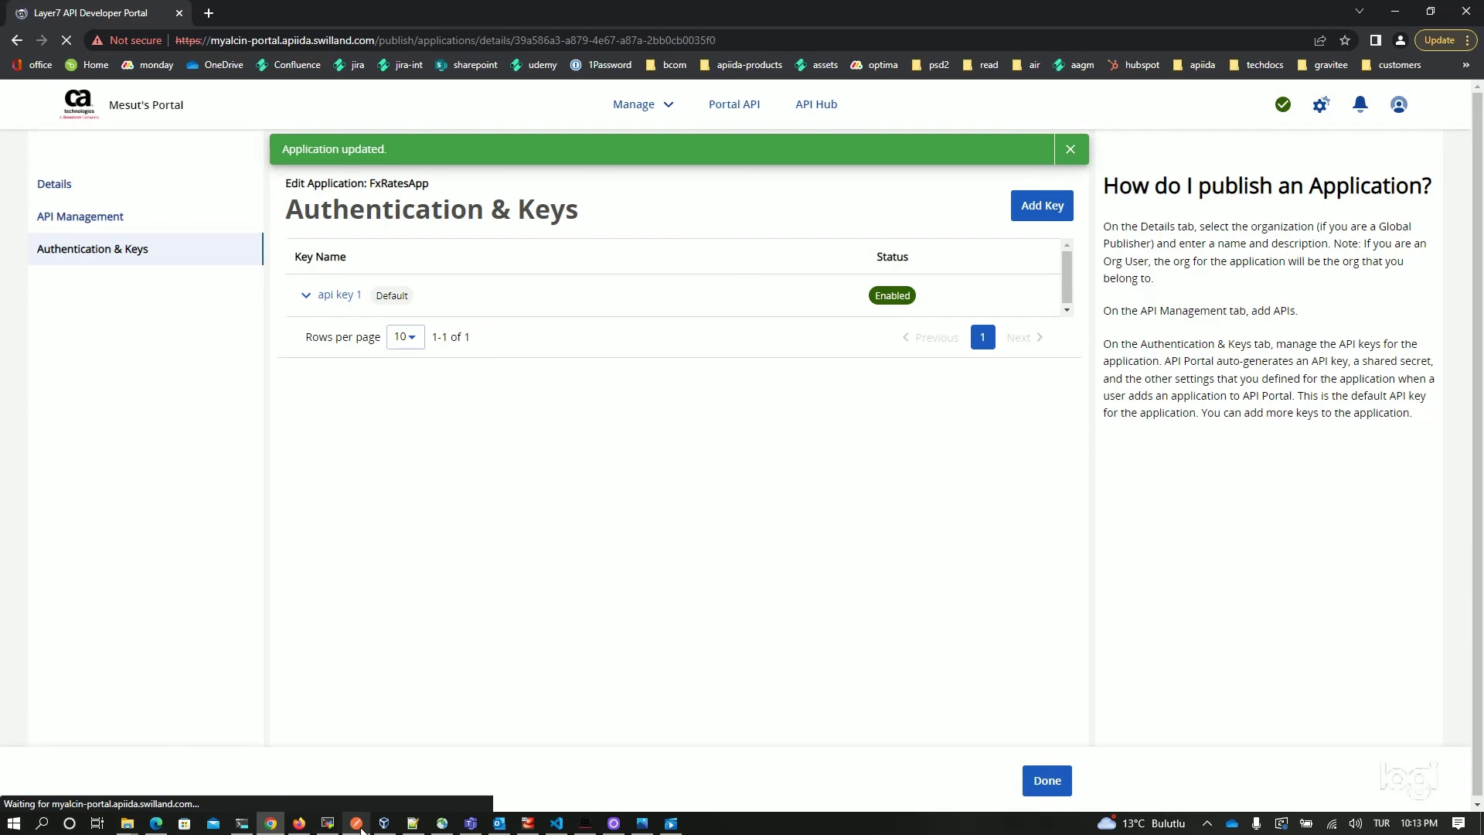
- Resend fxrates twice until headers show the fxrates-10minutes cache with X-Cache-Age 600
click(358, 825)
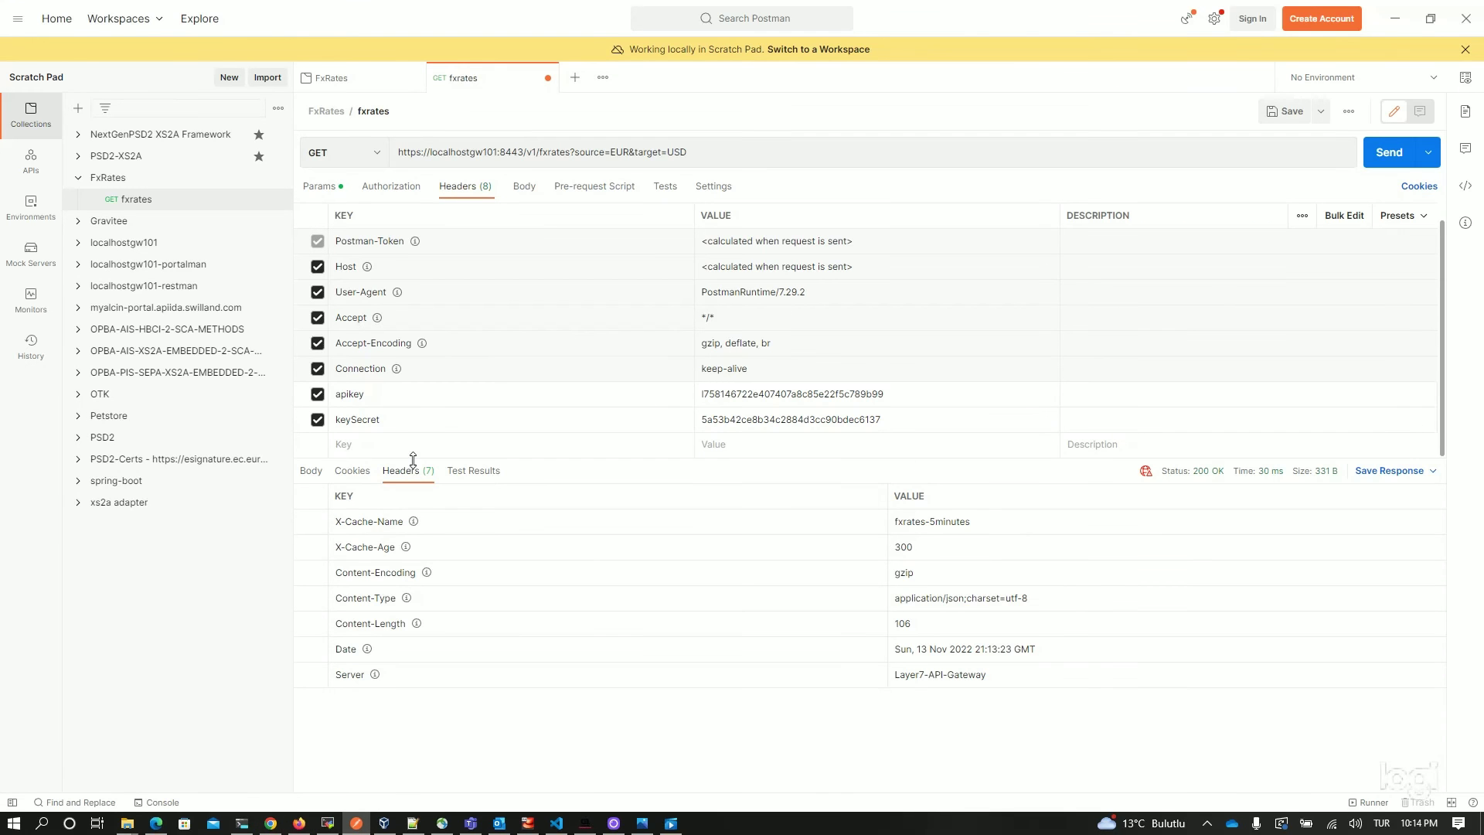
click(310, 473)
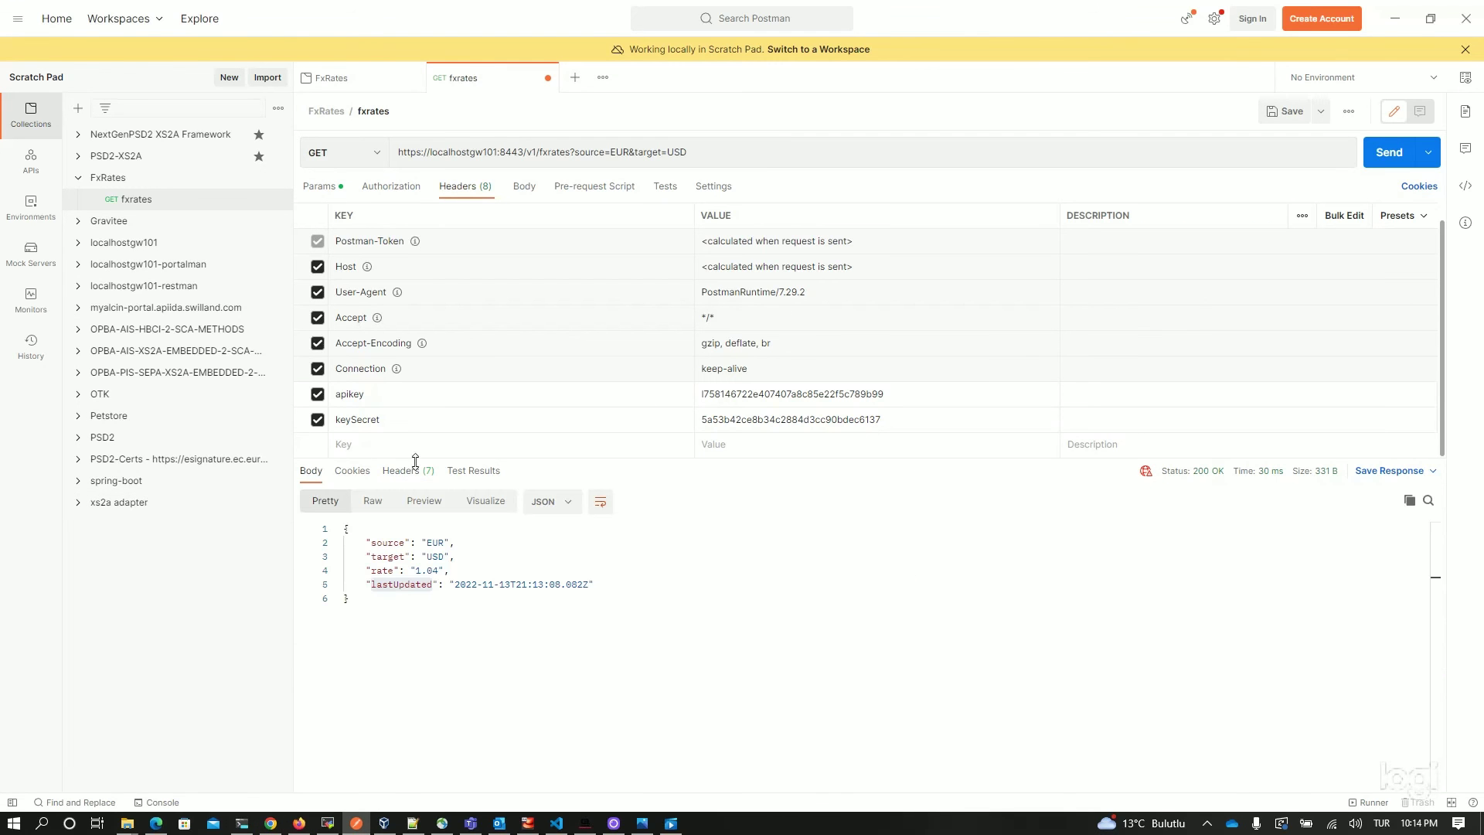
click(1388, 154)
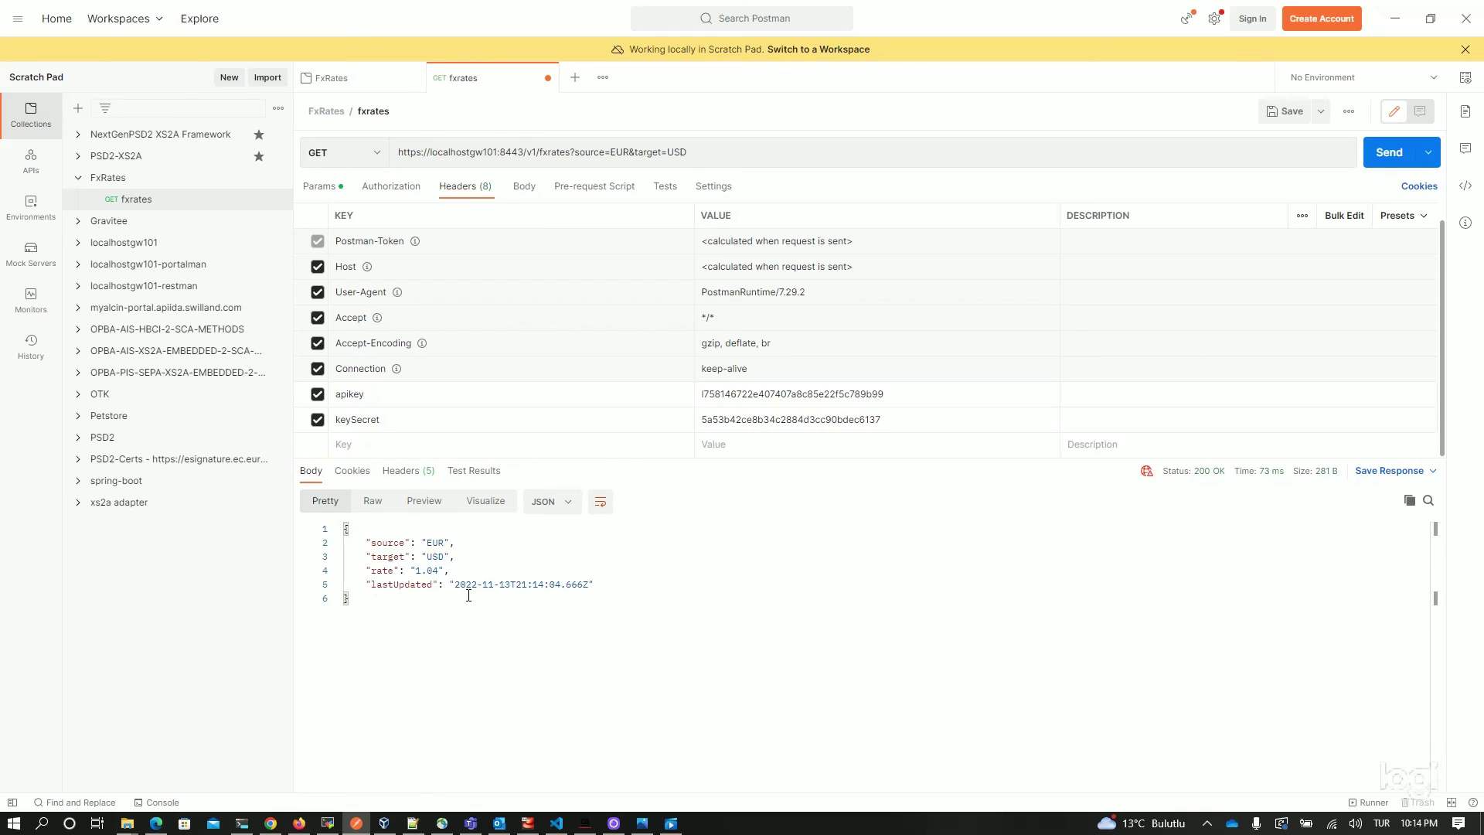
click(404, 473)
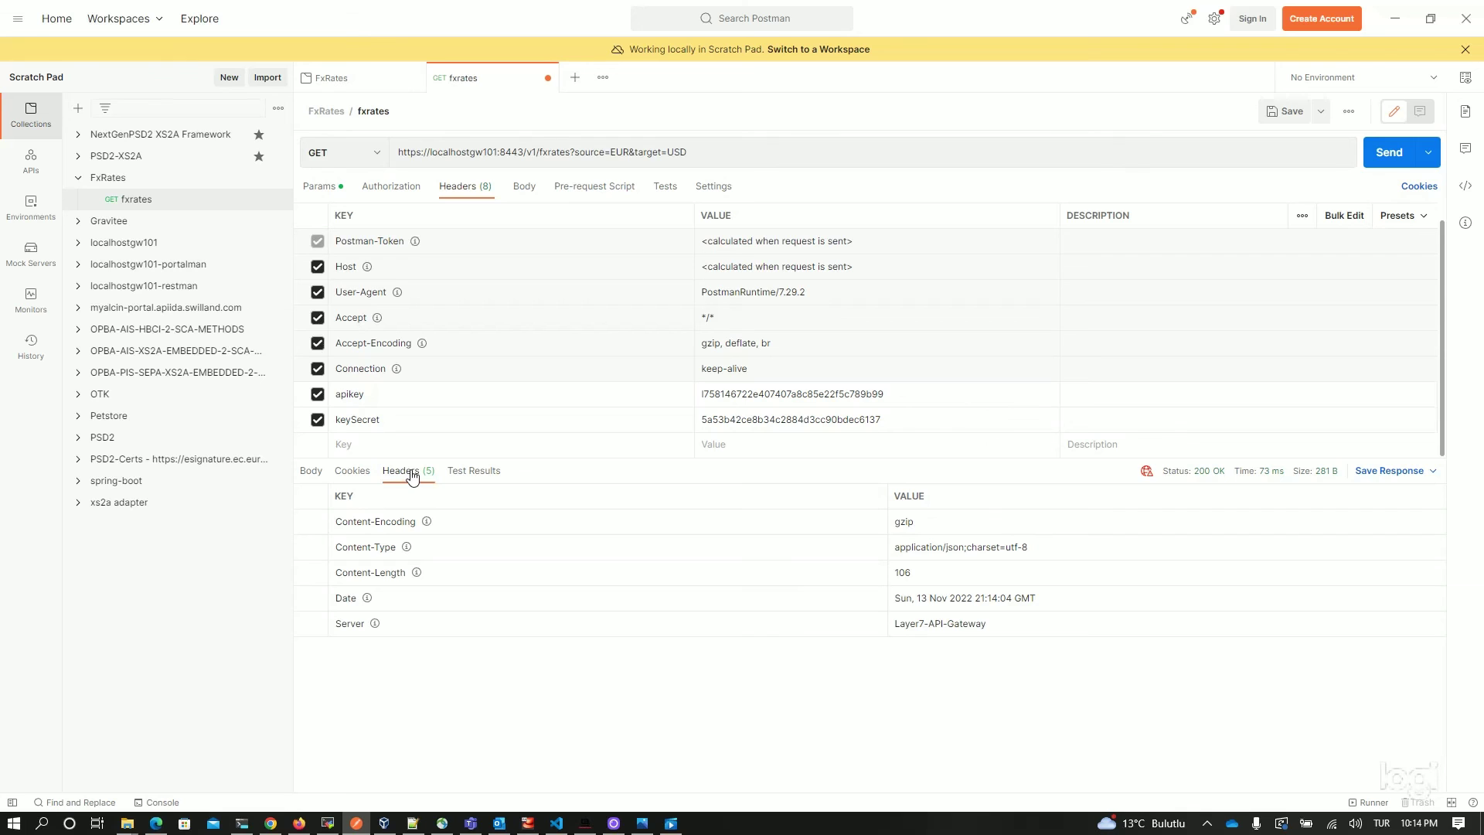
click(1388, 152)
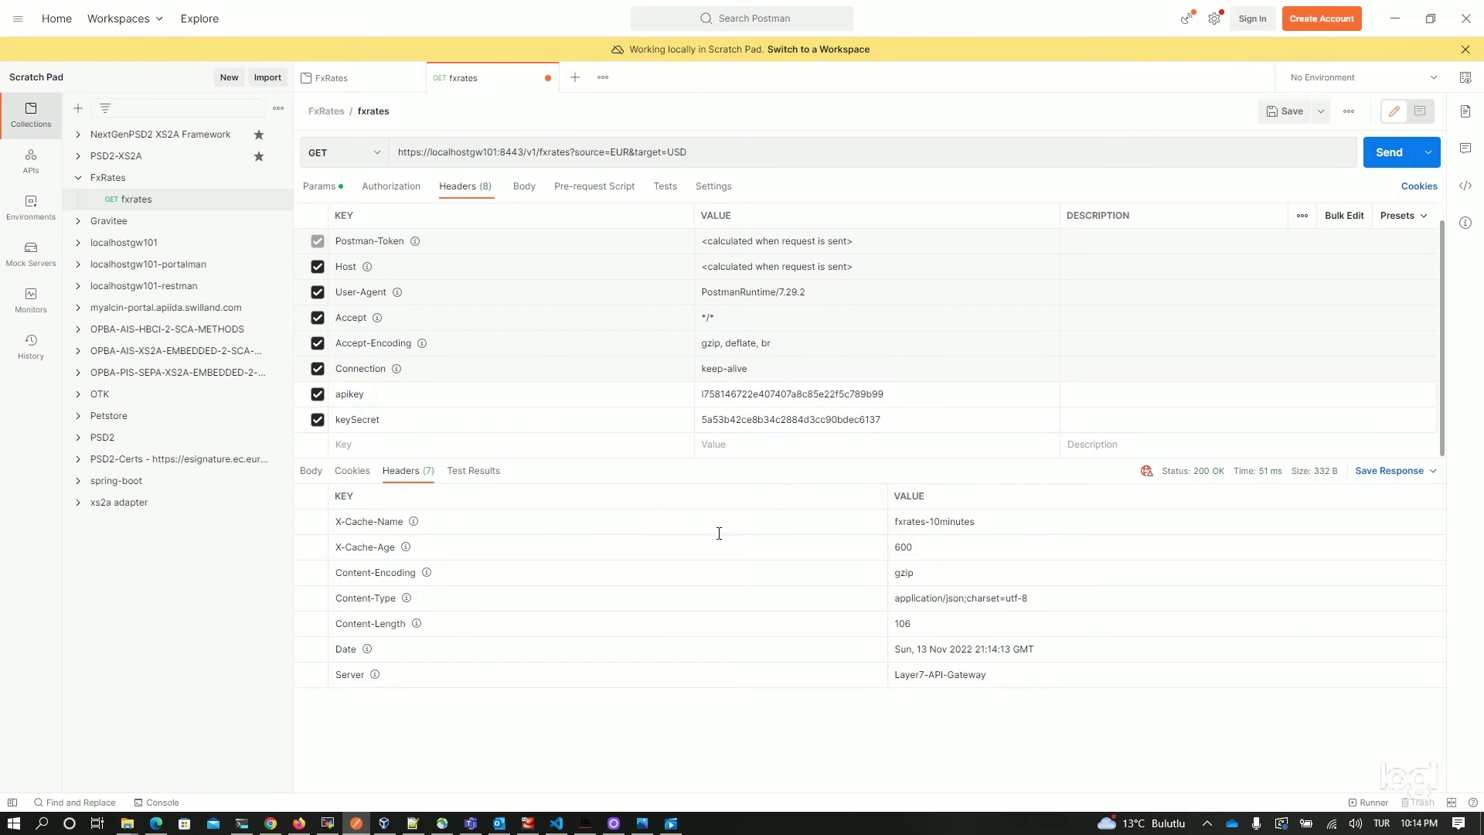